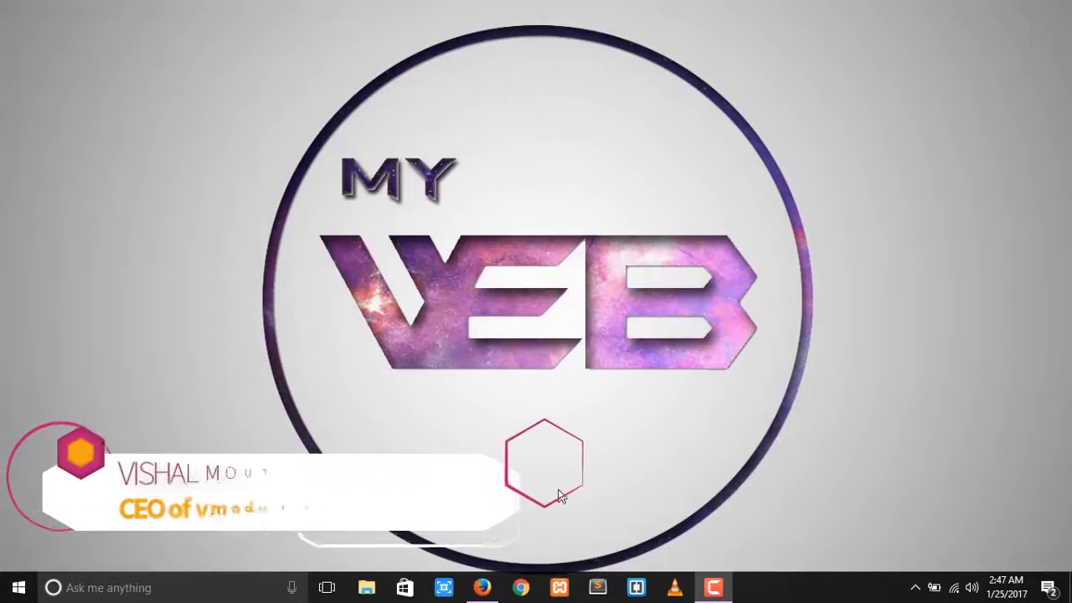
Step: Switch to Firefox, look over the My Shop page down to its Category section, and view the pr.png layout sketch in a new tab
left_click(483, 588)
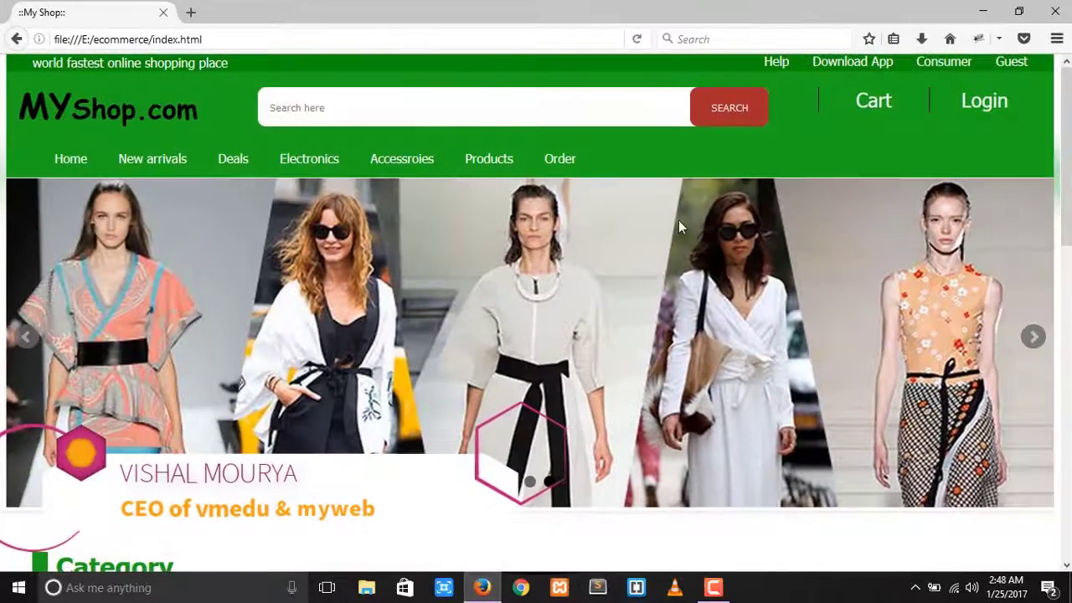
scroll(961, 237, "down", 3)
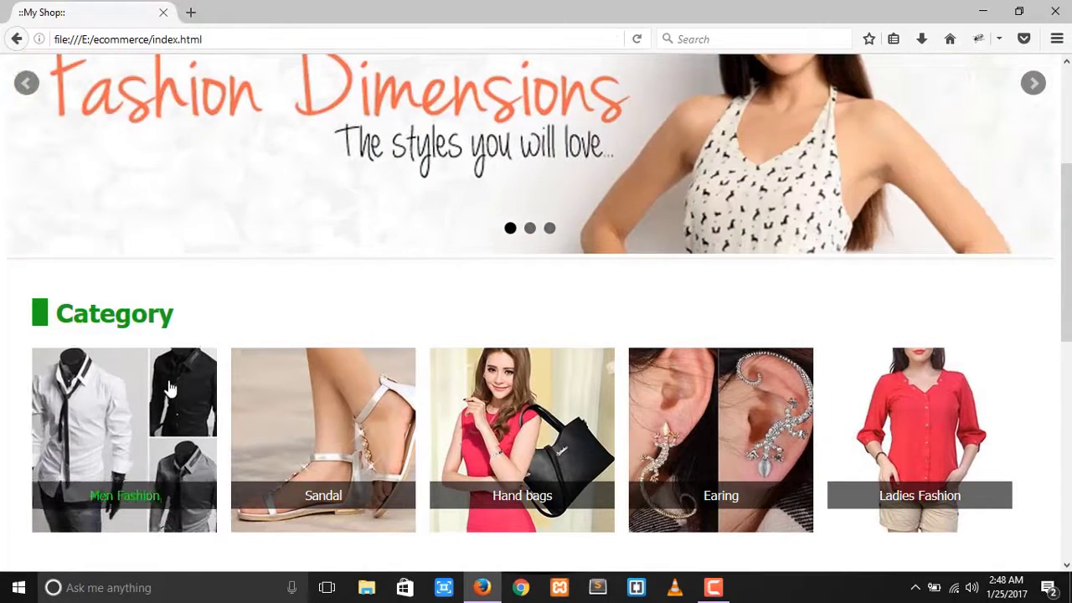
left_click(191, 12)
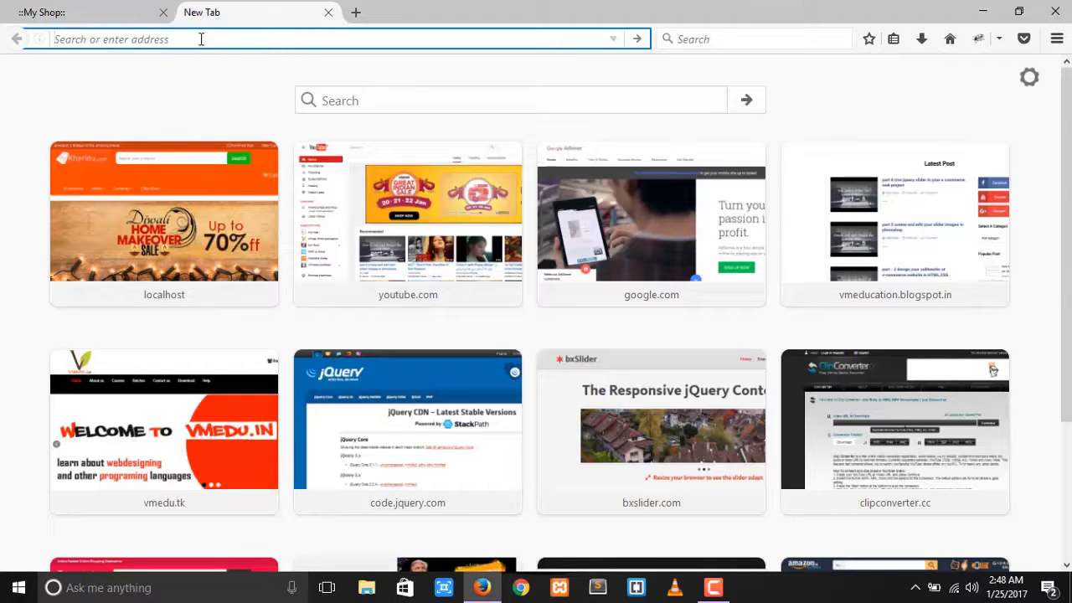
type("pr.png")
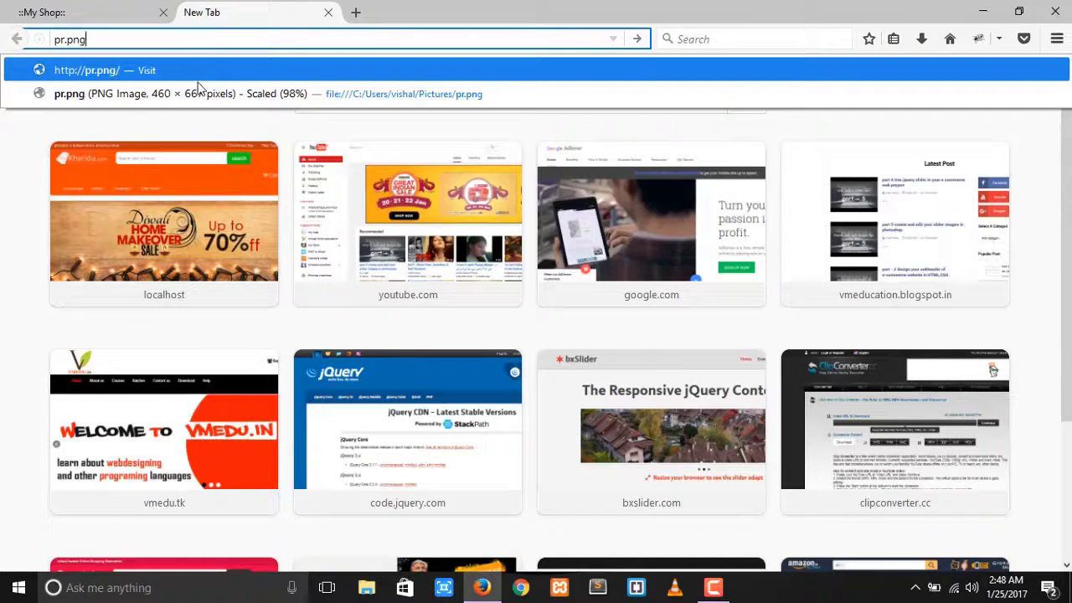
left_click(194, 89)
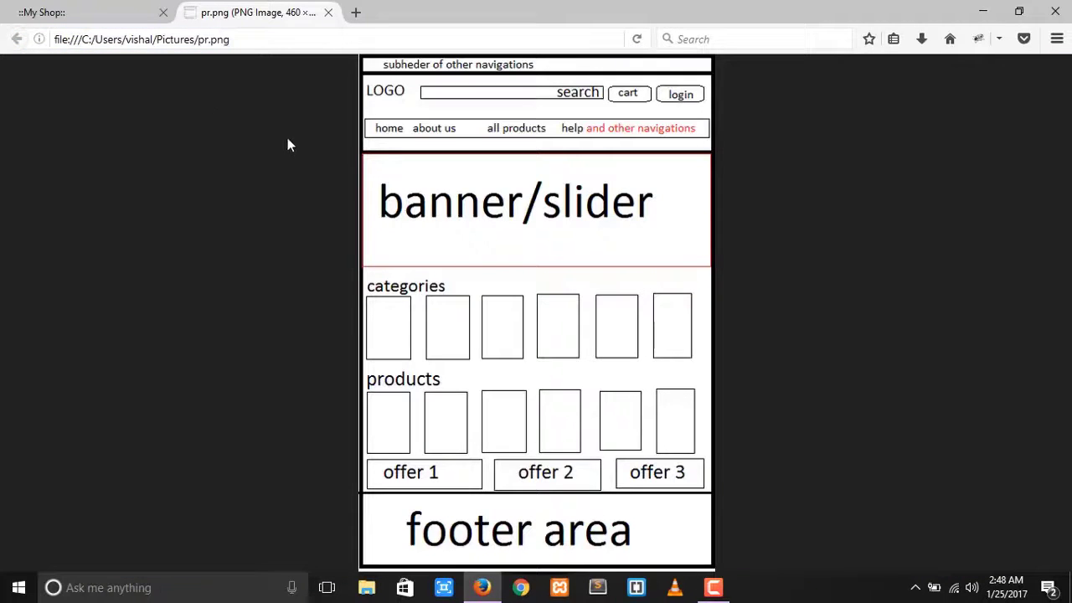
left_click(369, 395)
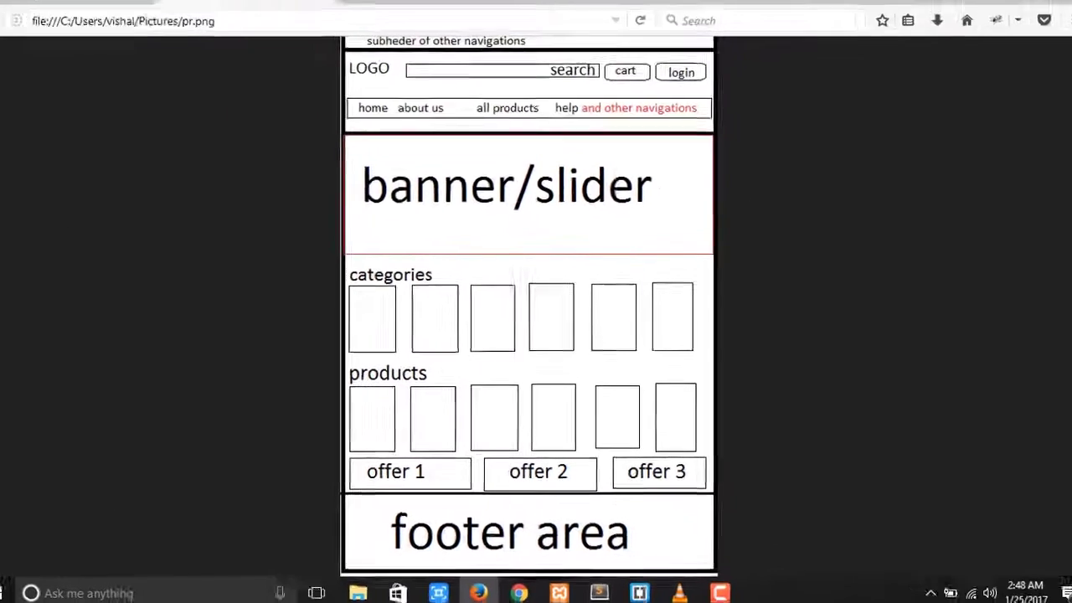
Step: Go to google.com in a new tab and open its image search page
left_click(357, 14)
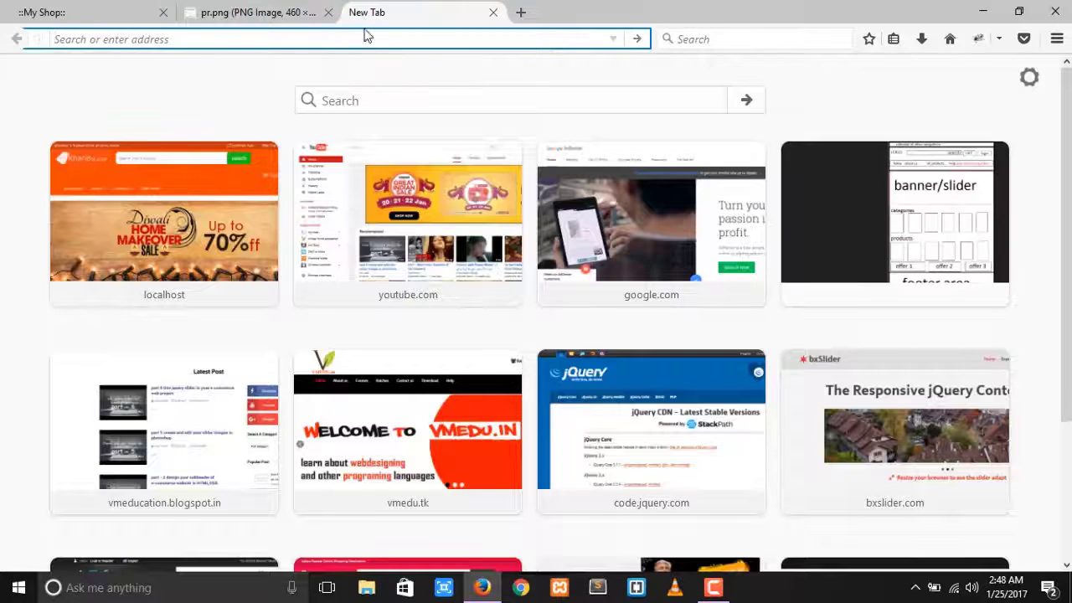
type("google.com/")
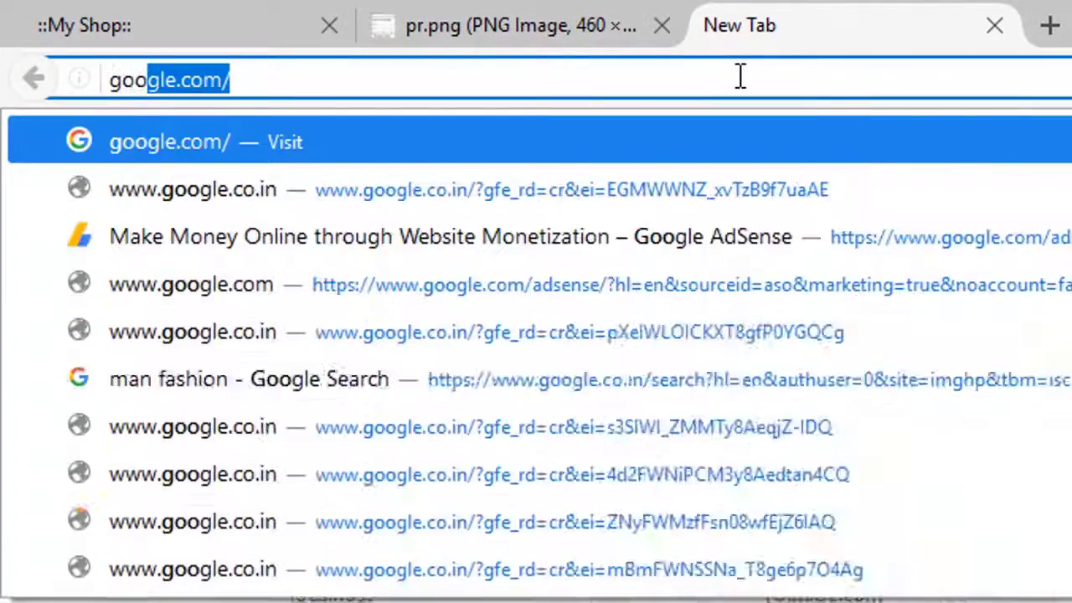
key("Return")
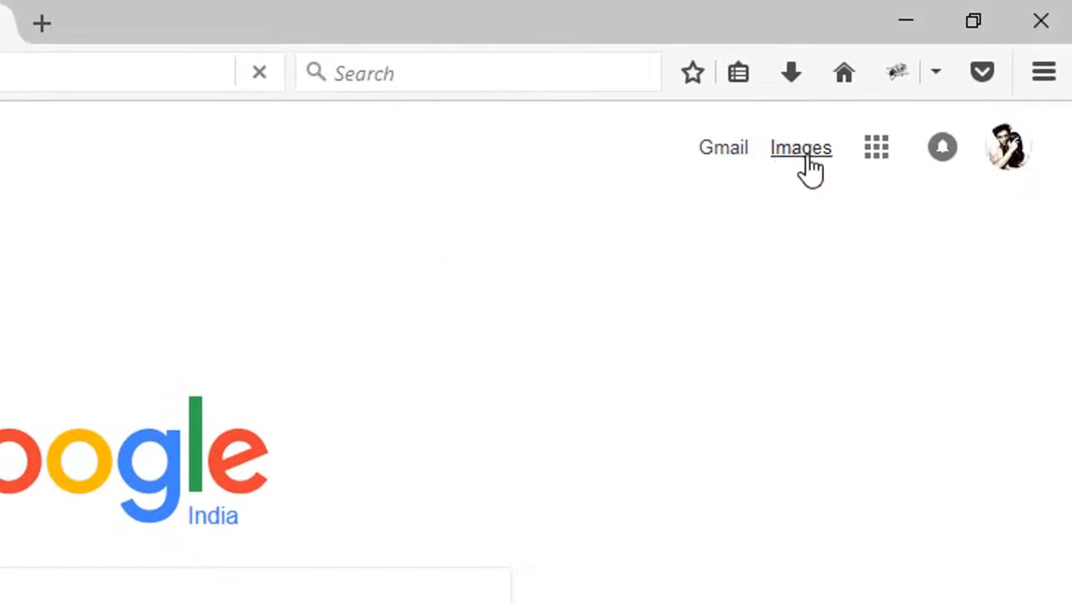
left_click(806, 156)
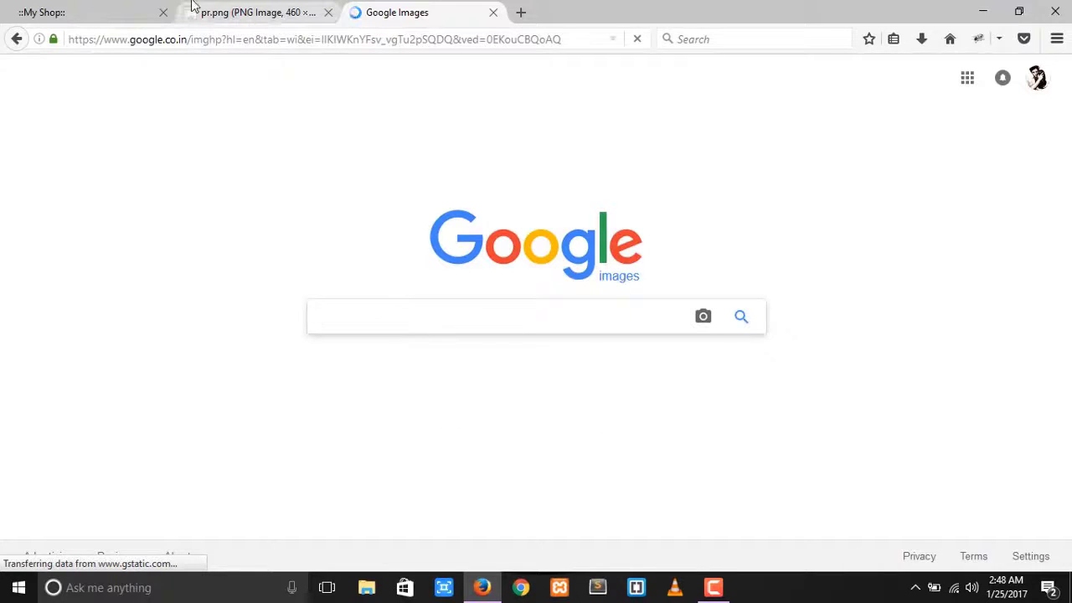
Step: Check the shop page's category pictures once more, and search Google Images for "man fashion"
left_click(88, 12)
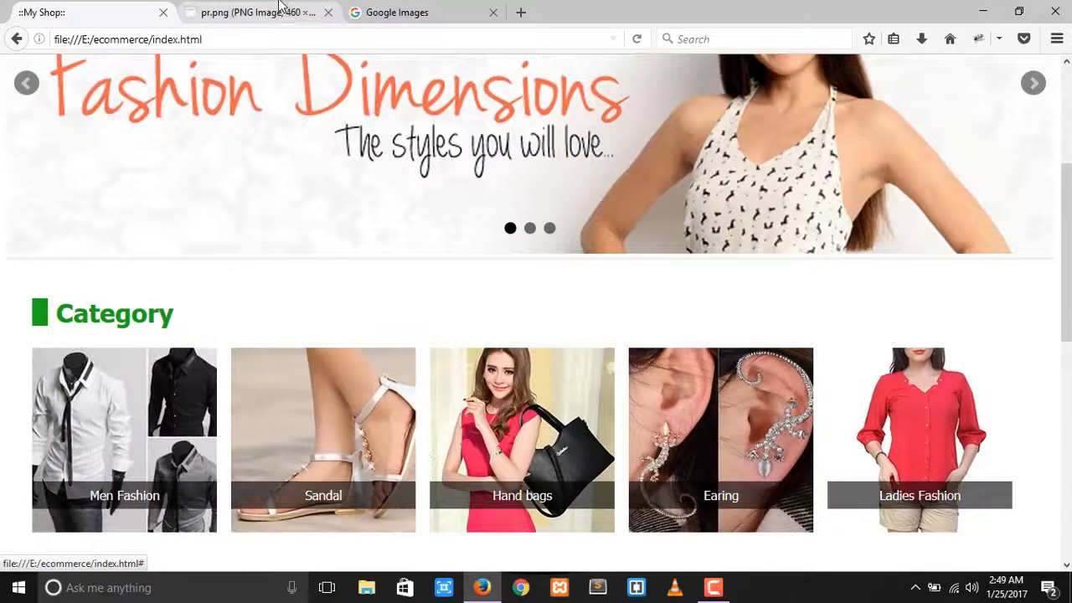
left_click(399, 11)
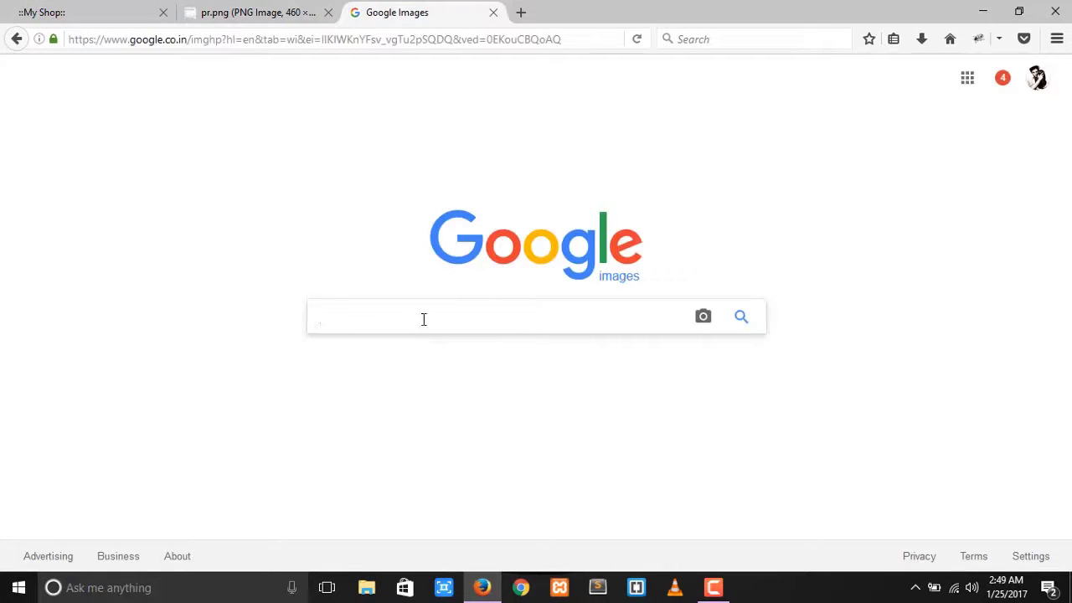
type("man fashion")
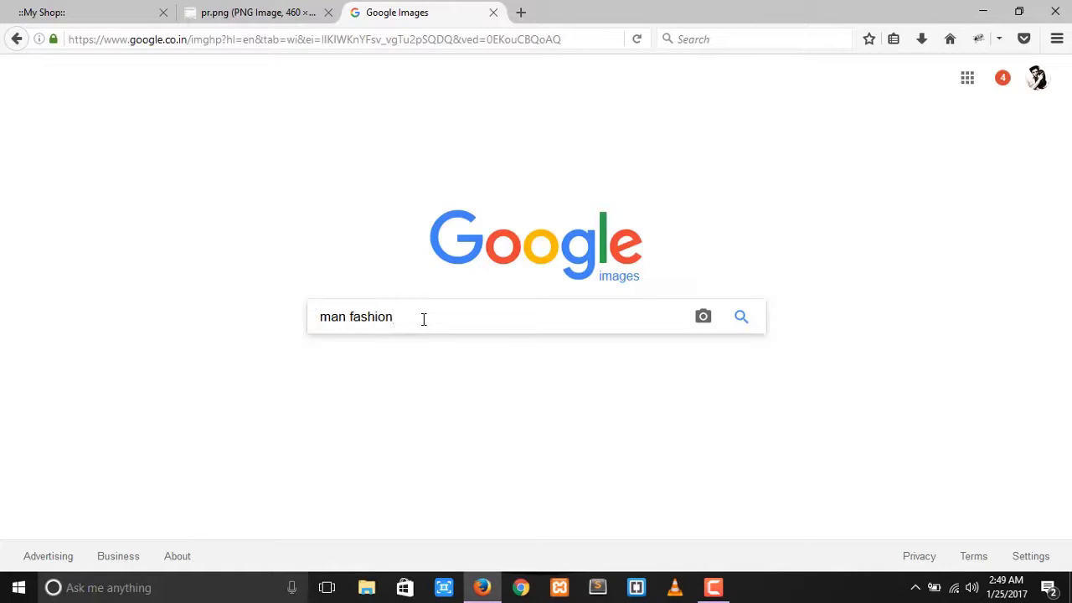
key("Return")
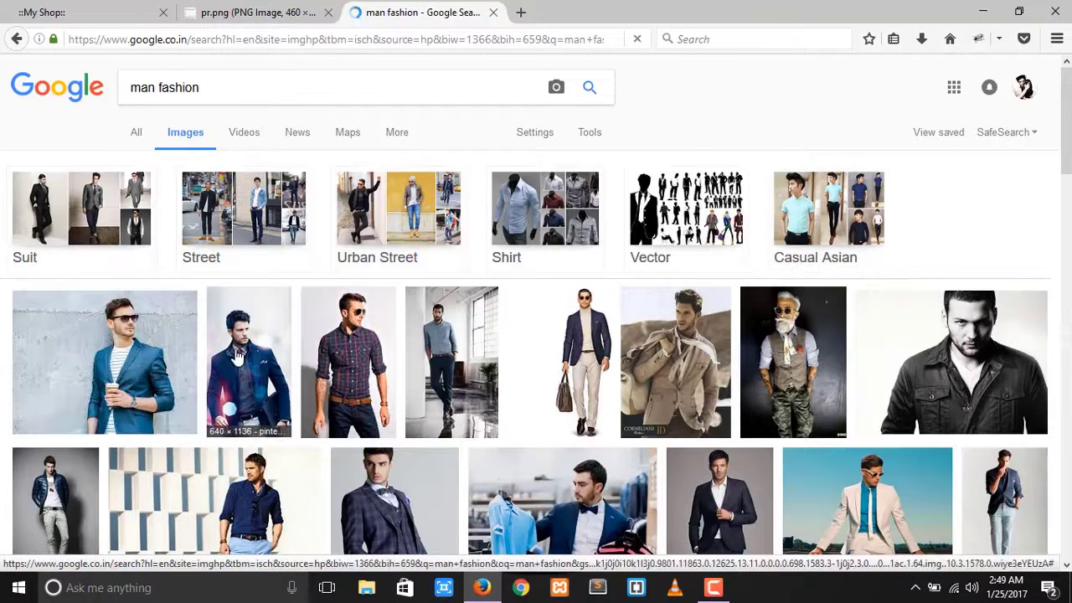
Step: View the full-size picture of the man in the navy jacket carrying a folder and start saving that image
left_click(238, 358)
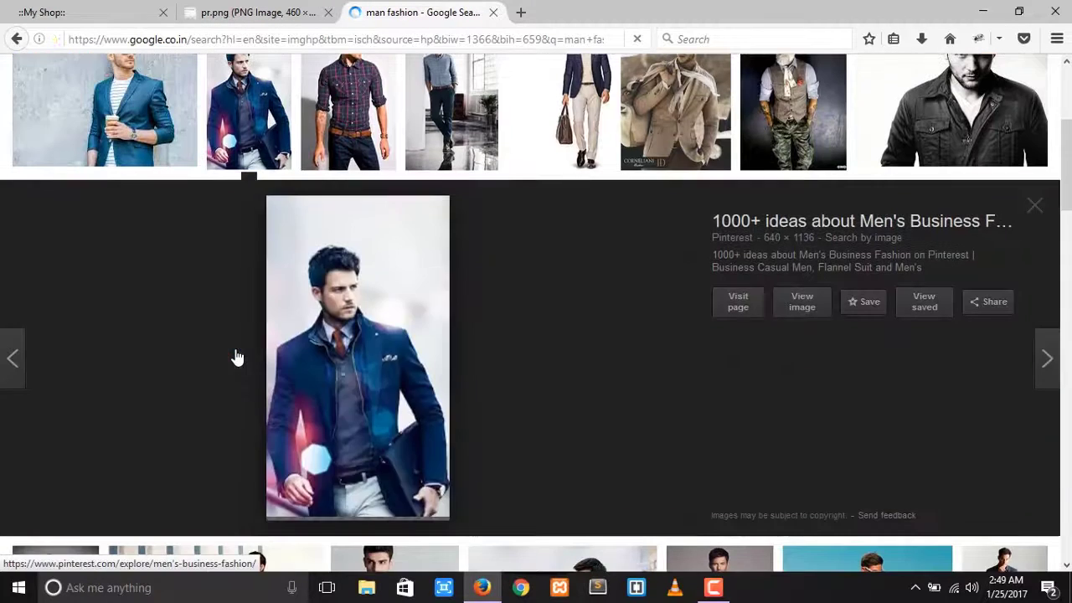
left_click(801, 307)
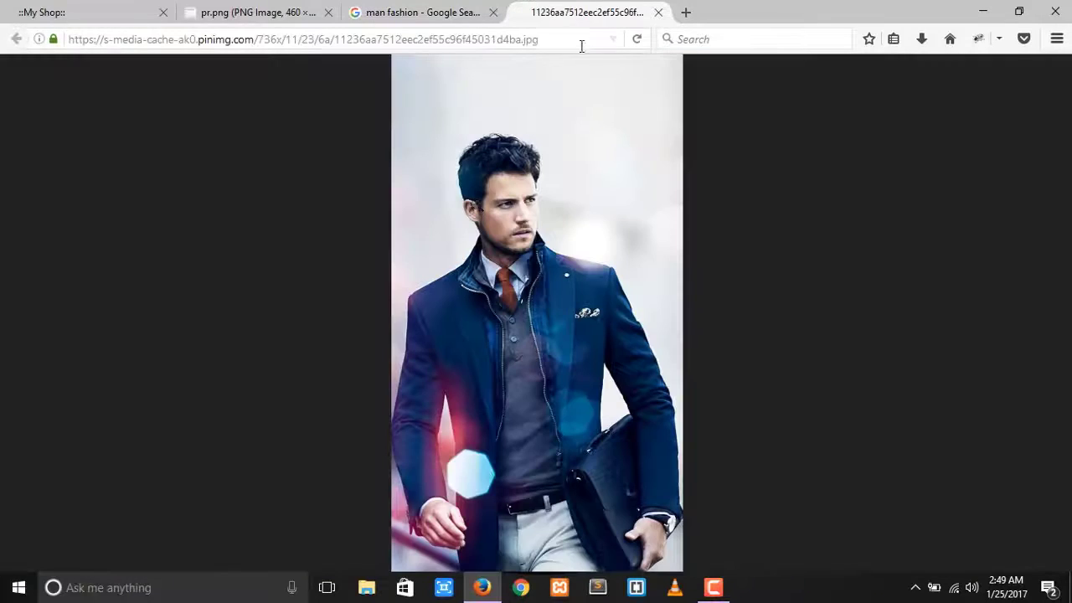
right_click(463, 212)
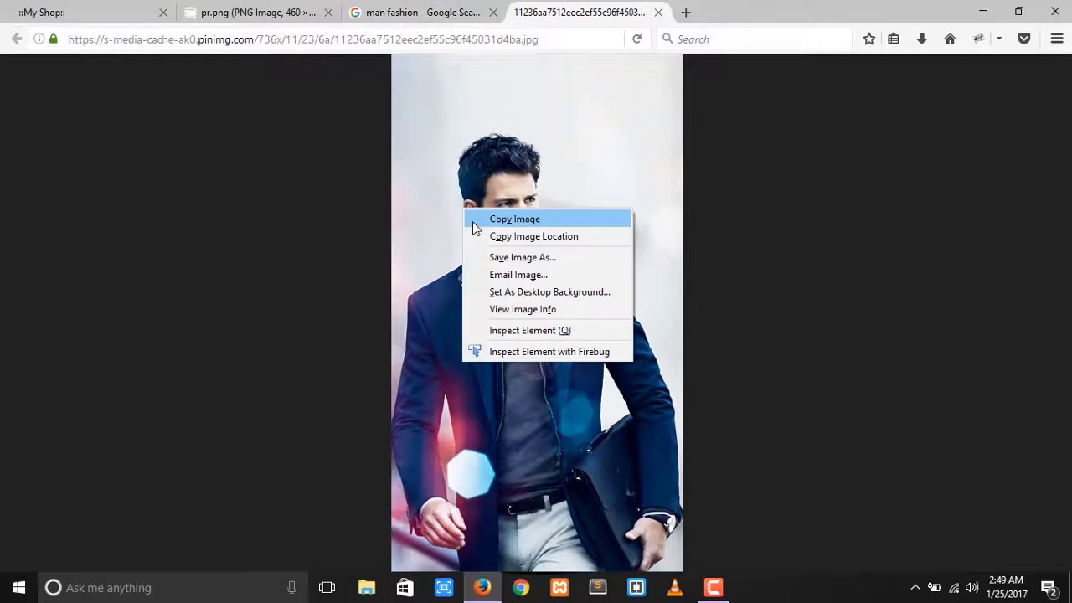
left_click(536, 259)
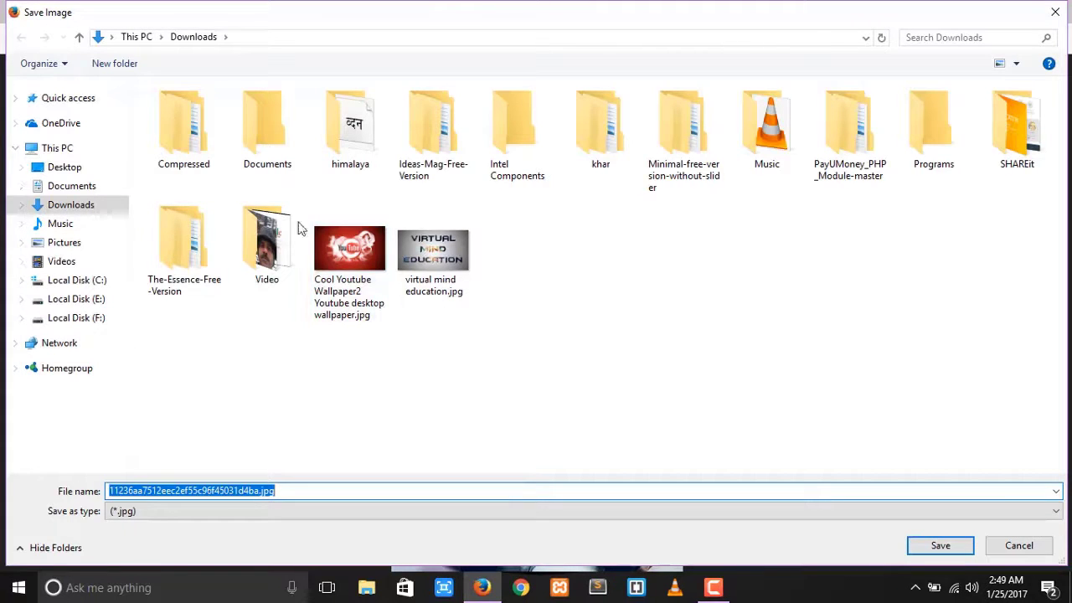
Step: Set the save location to the images folder inside ecommerce on Local Disk (E:)
left_click_drag(299, 488, 67, 486)
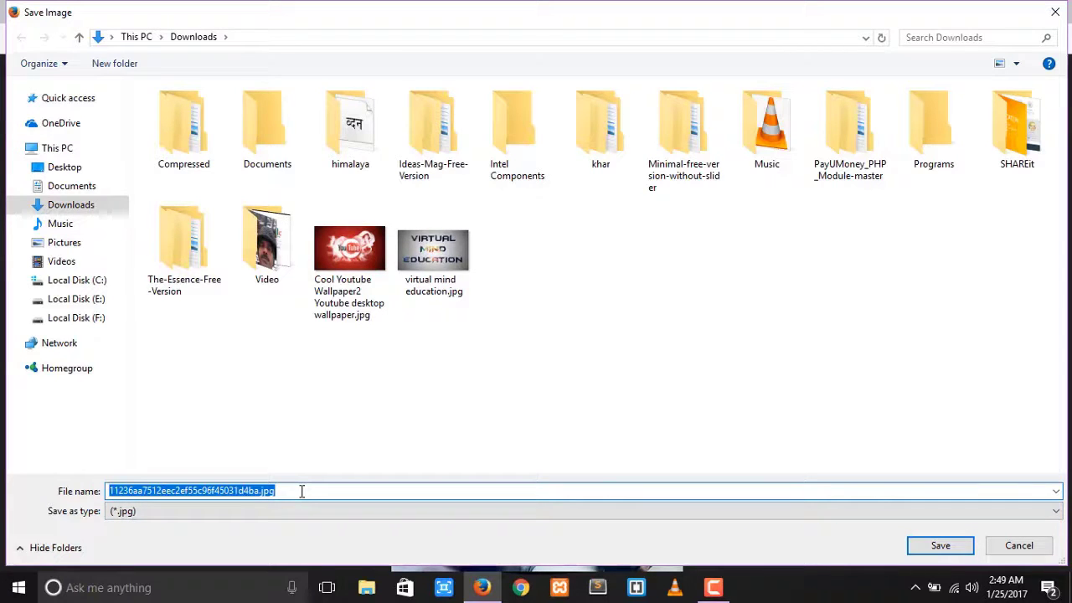
left_click(72, 299)
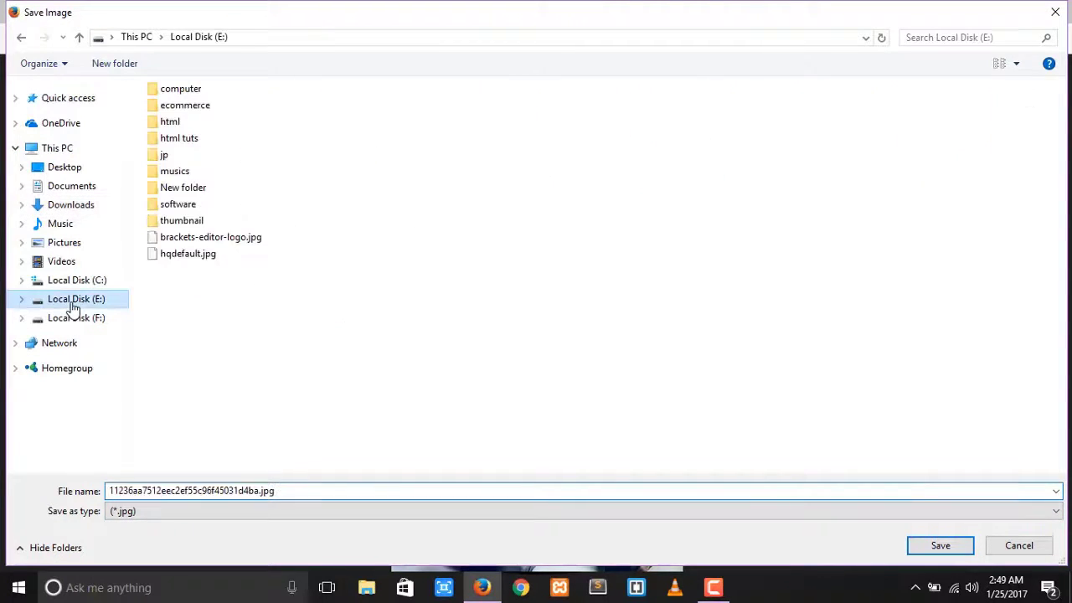
double_click(191, 105)
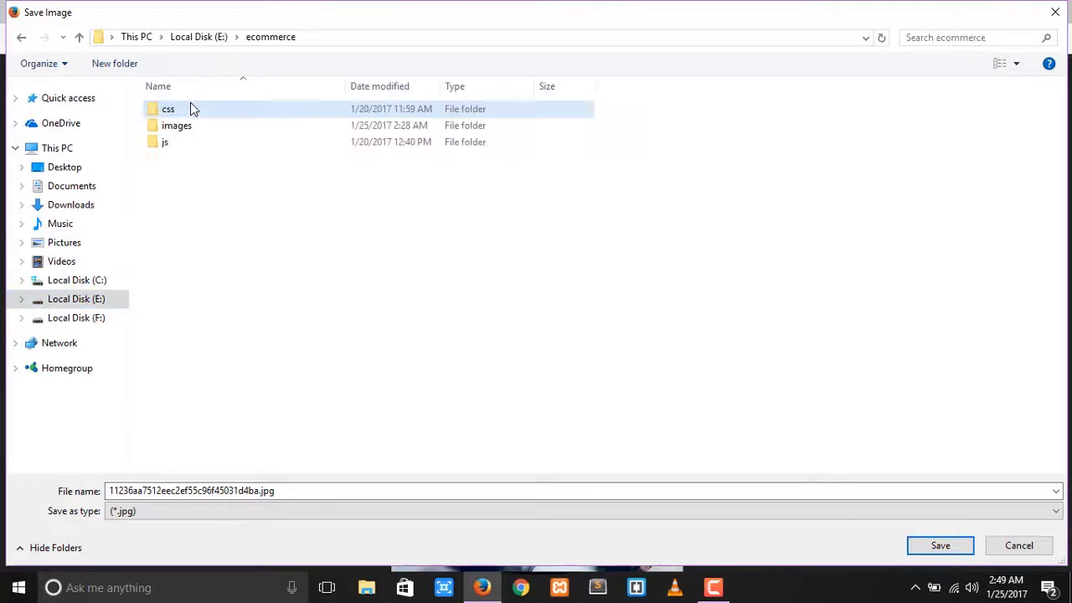
double_click(186, 128)
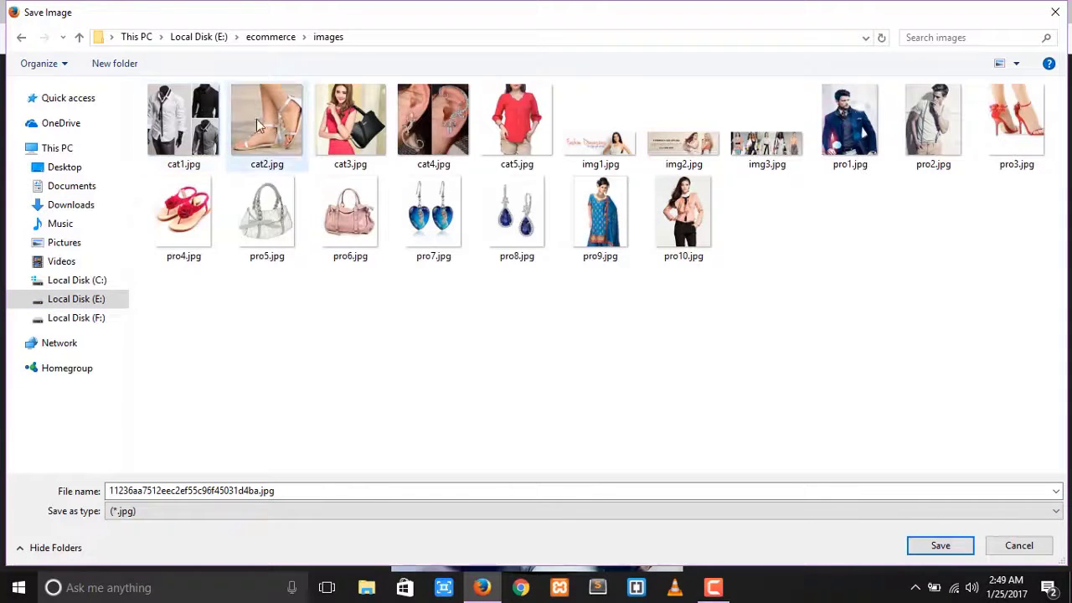
Step: Create a subfolder named new inside the images folder and open it
left_click(117, 64)
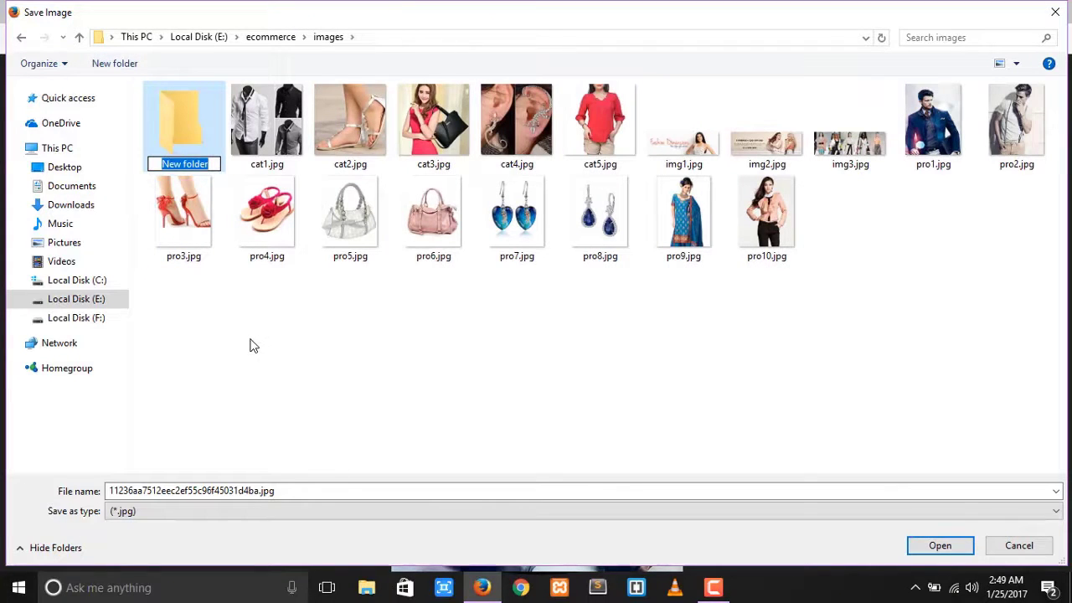
type("new")
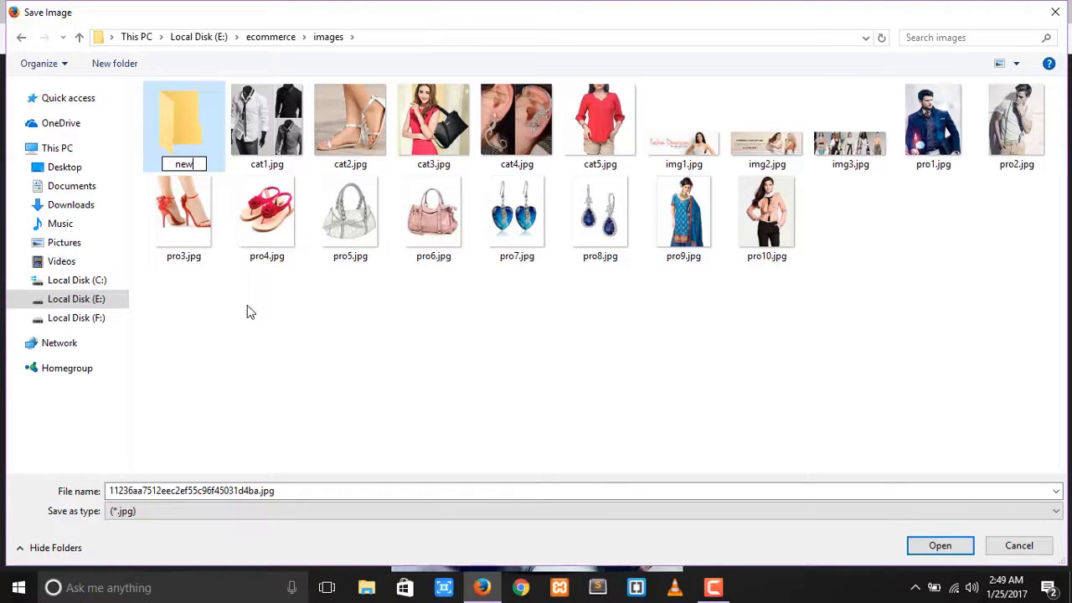
key("Return")
double_click(189, 128)
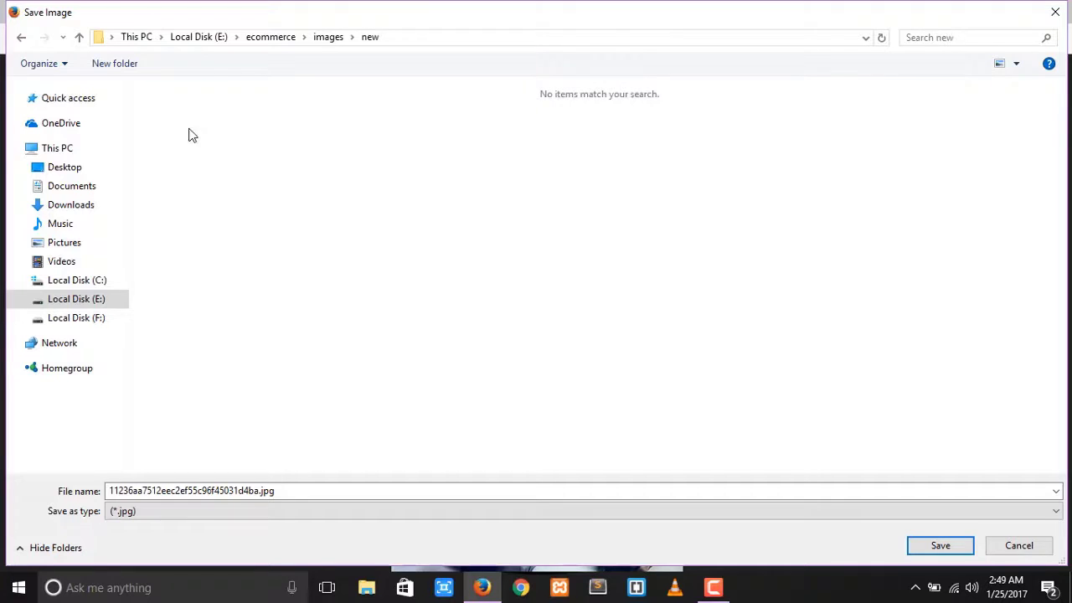
Step: Name the image pro1 and save it as a .jpg in the new folder
right_click(250, 212)
left_click(309, 492)
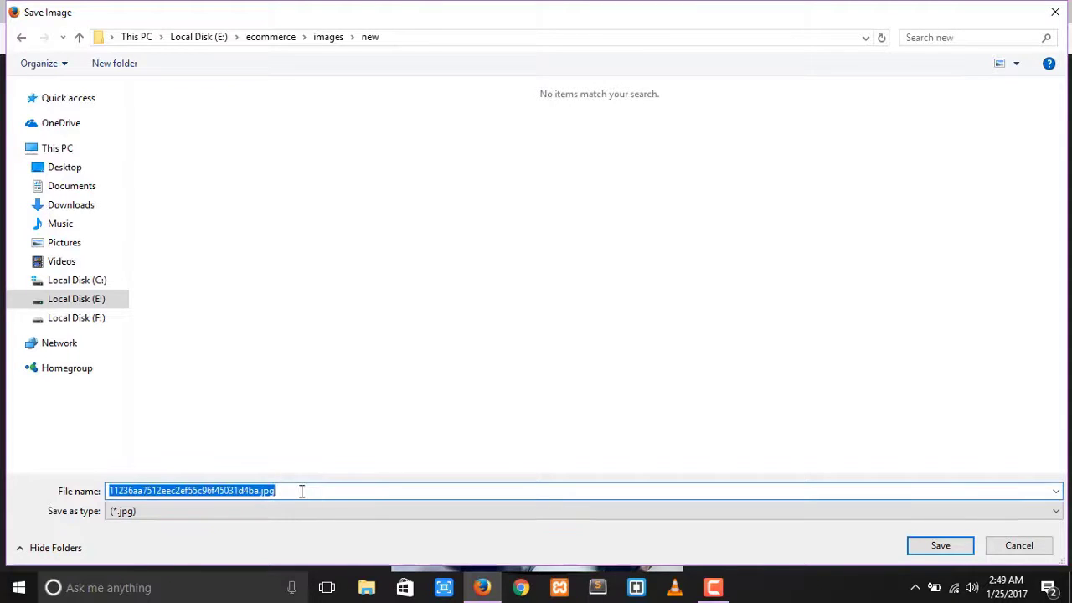
type("pro1")
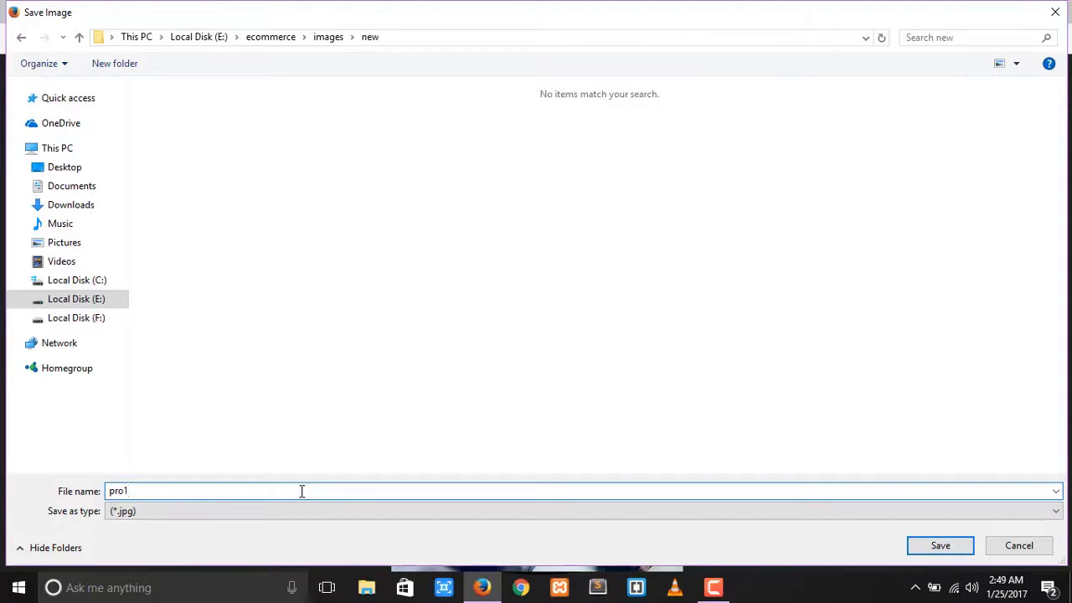
left_click(936, 549)
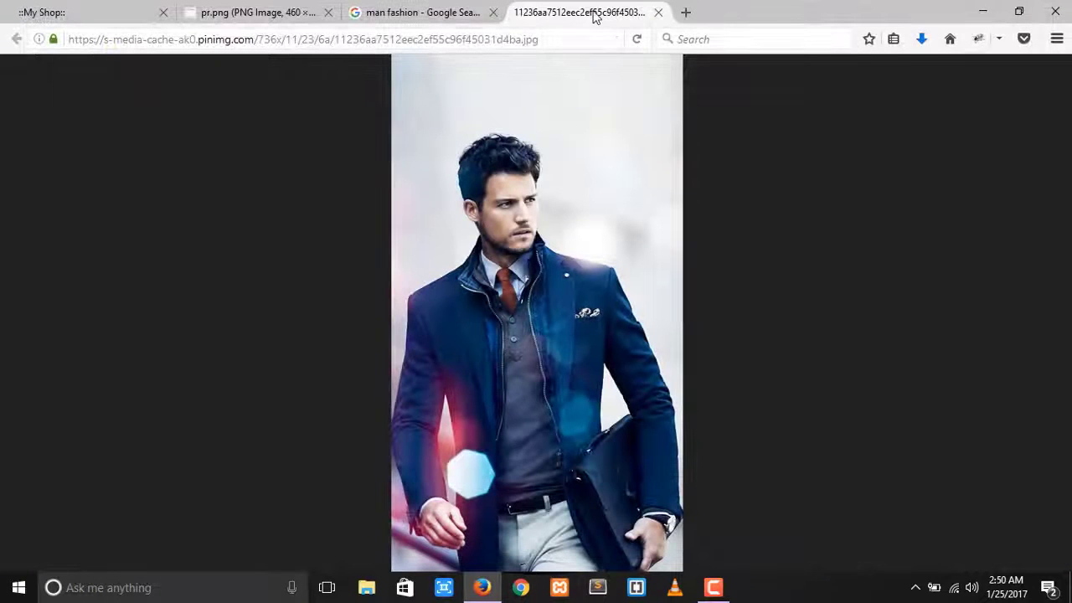
Step: Close the full-size image and its preview among the search results, and return to the My Shop page
left_click(658, 12)
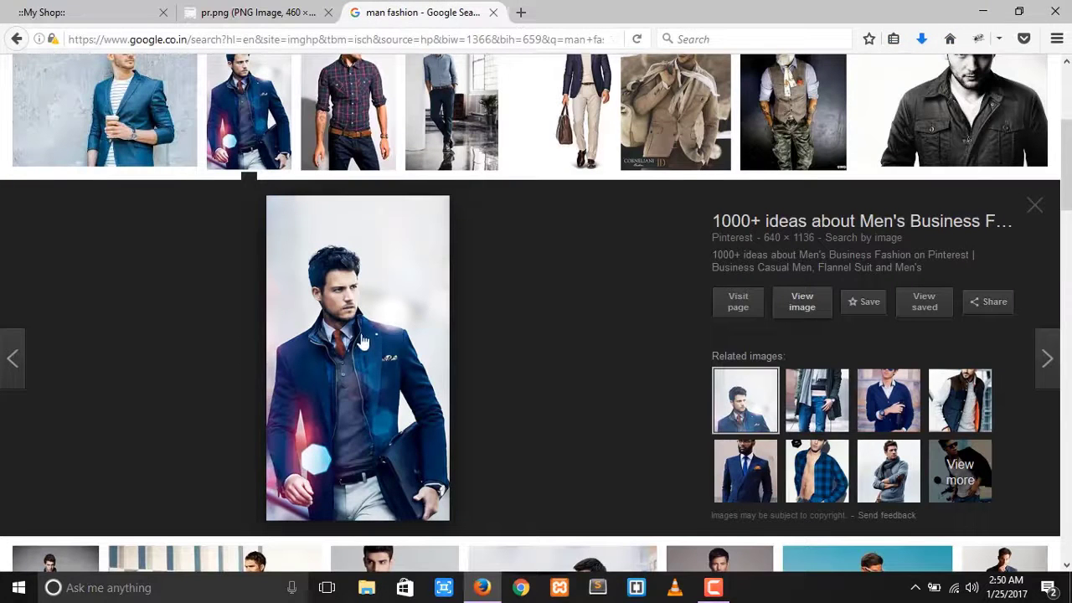
left_click(1036, 206)
scroll(1039, 210, "up", 3)
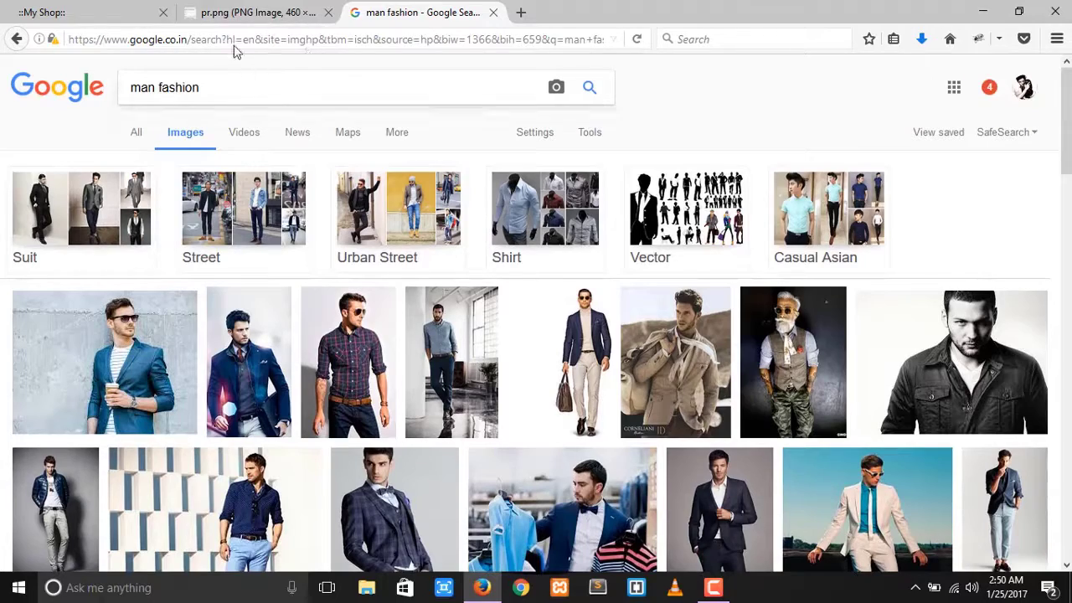
left_click(162, 12)
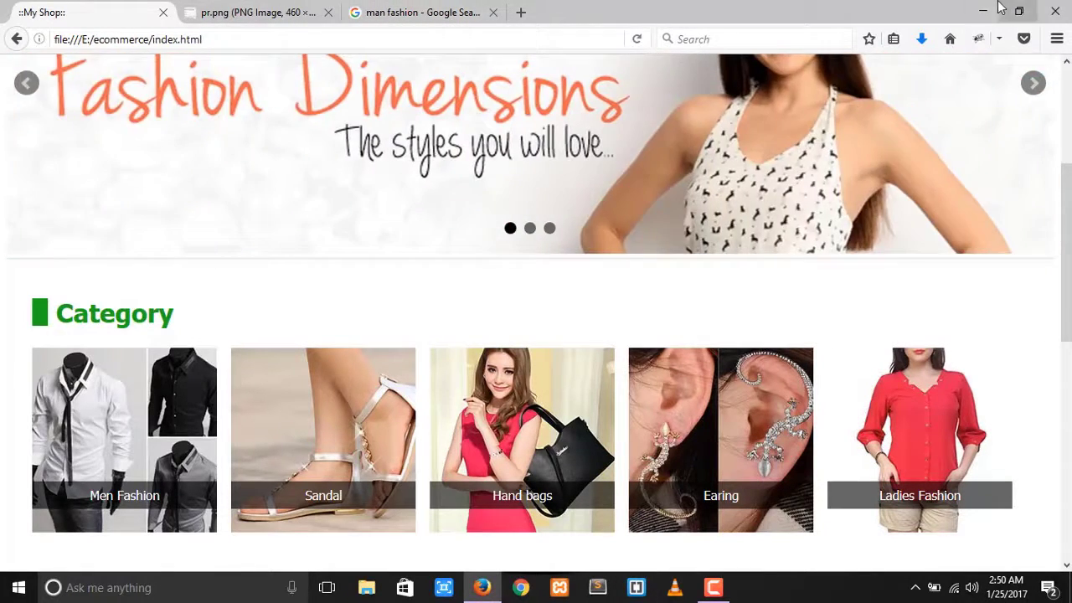
Step: Minimise the browser and launch Adobe Photoshop CS6
left_click(983, 10)
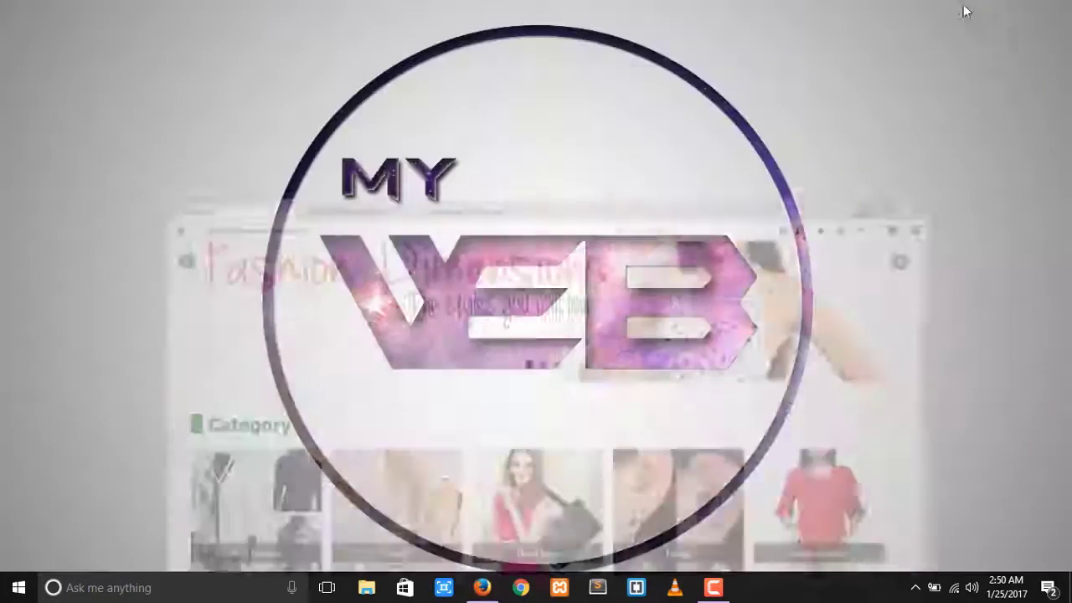
left_click(19, 587)
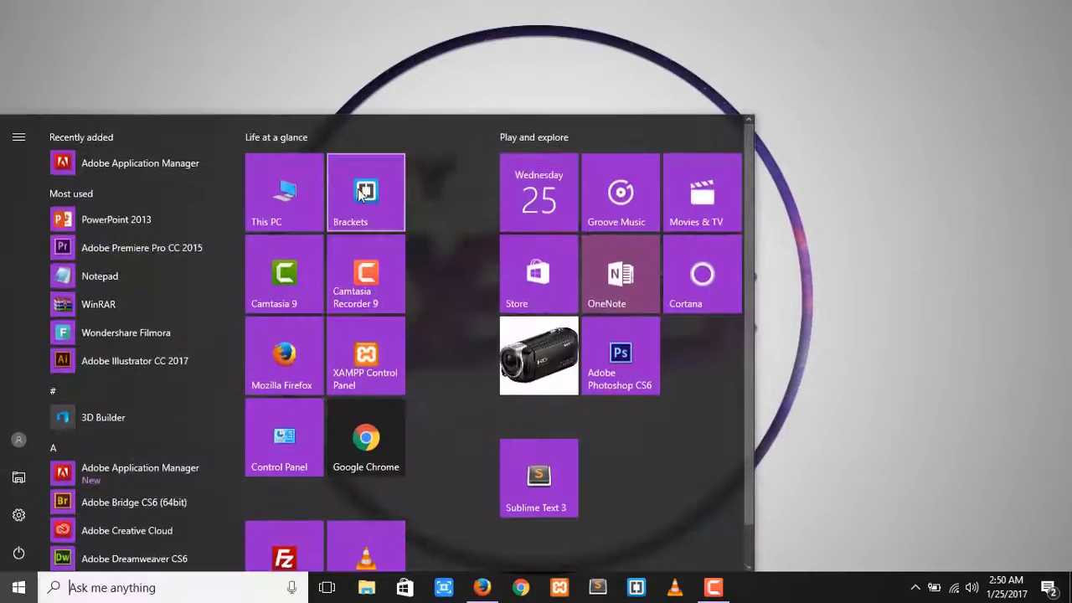
left_click(624, 354)
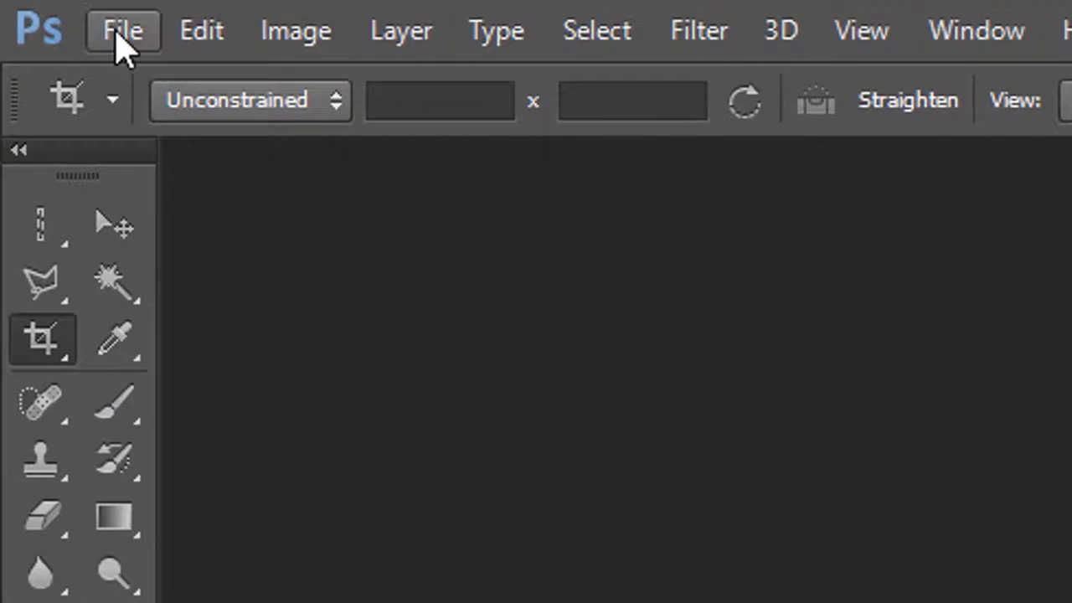
Step: Create a new document 235 pixels wide and 300 pixels high
left_click(120, 37)
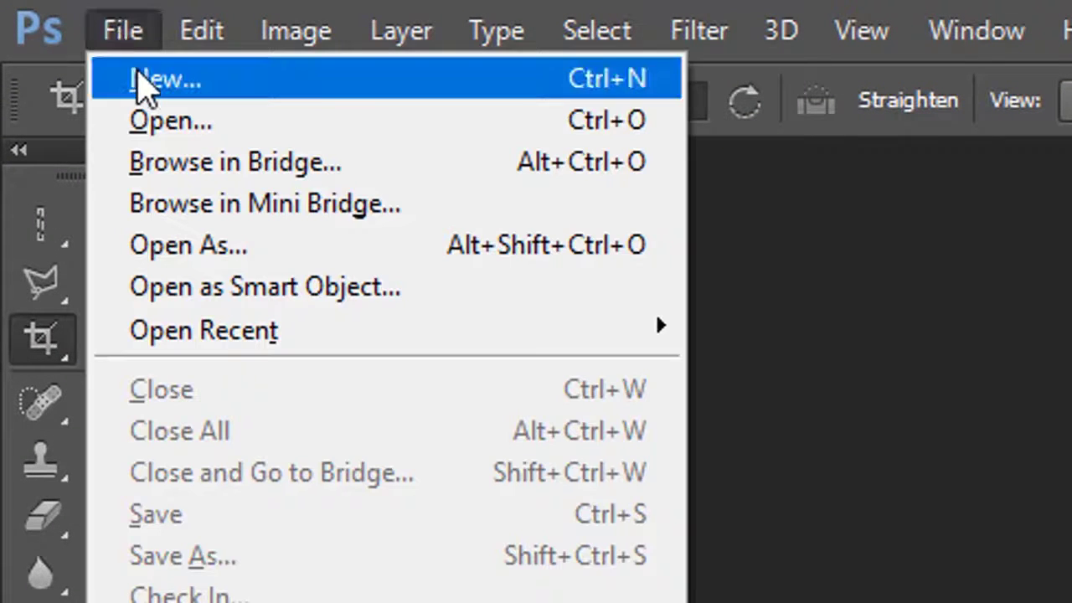
left_click(144, 83)
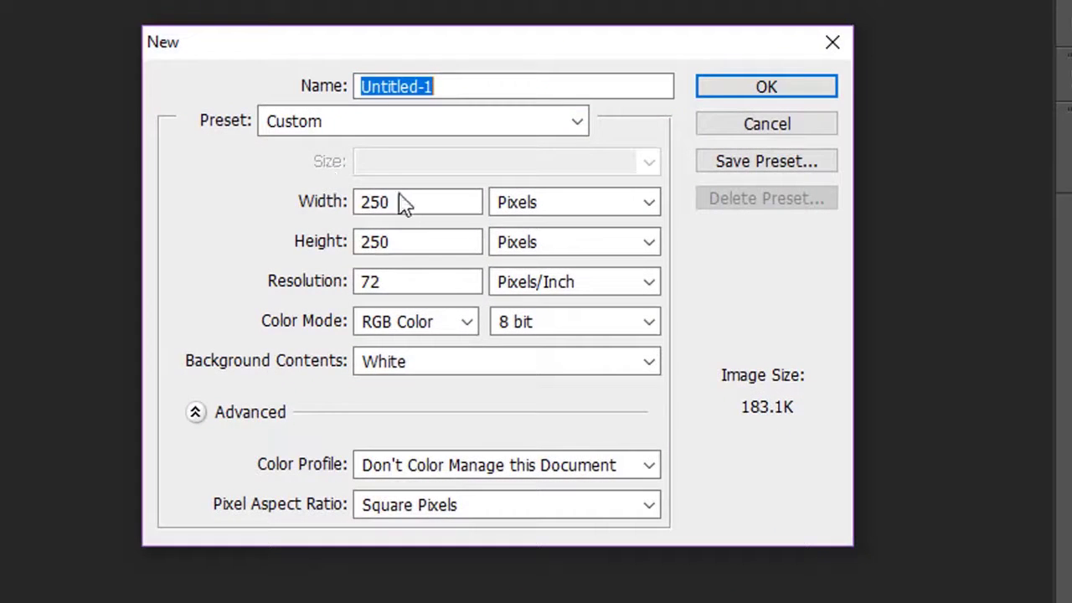
left_click(453, 202)
double_click(452, 202)
left_click(452, 202)
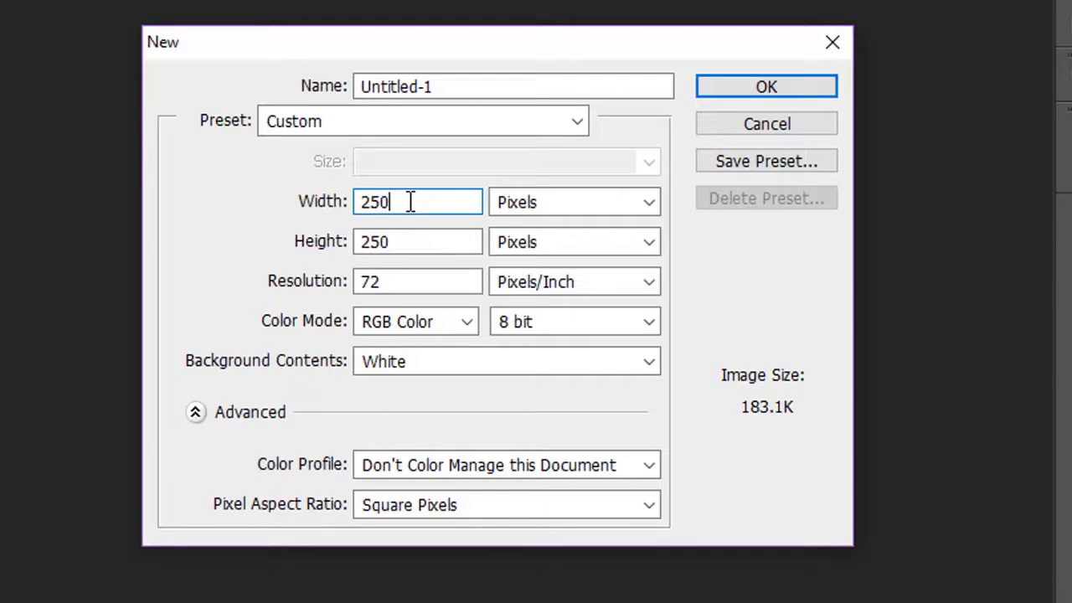
key("BackSpace")
key("BackSpace")
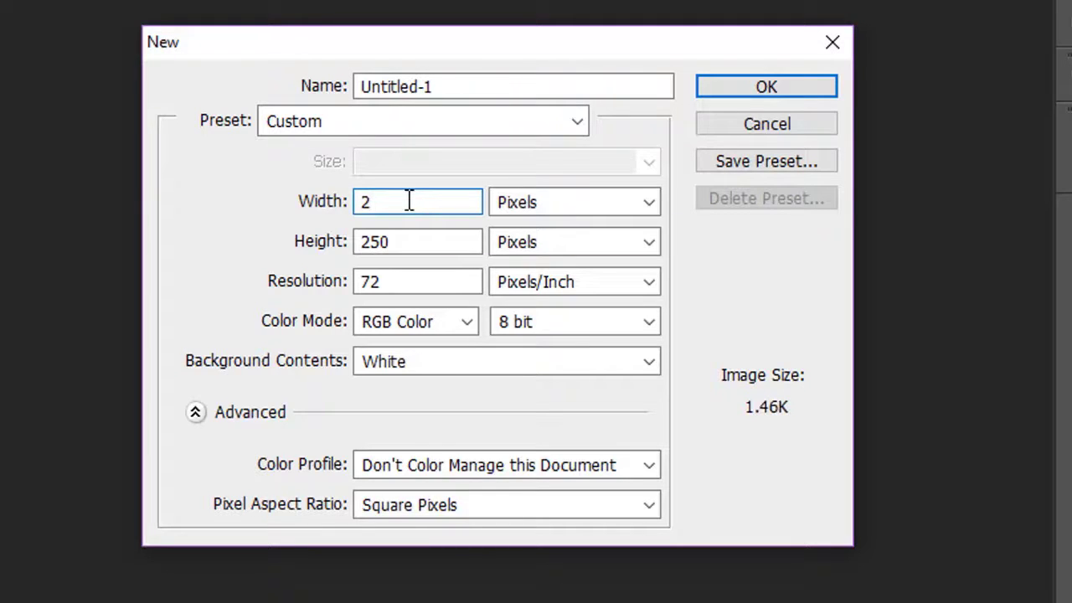
type("35")
left_click(402, 242)
left_click_drag(403, 241, 362, 241)
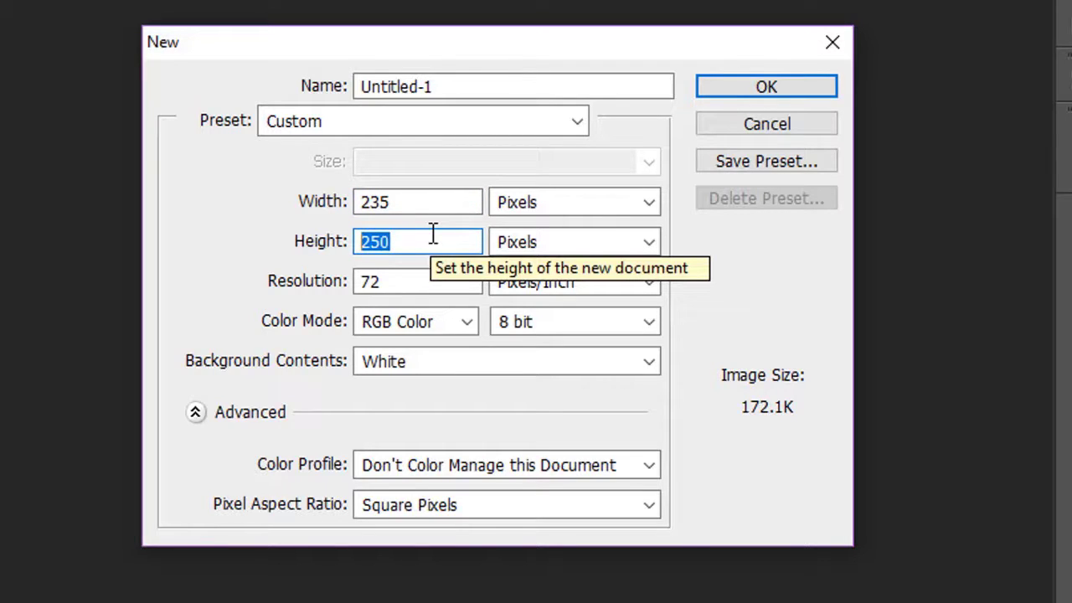
type("300")
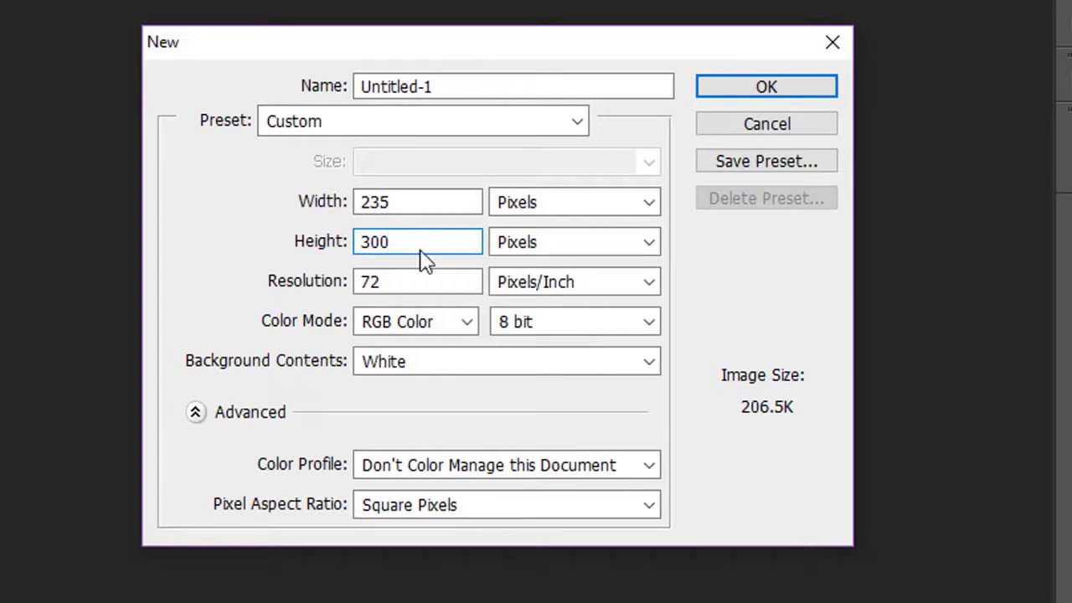
left_click(778, 88)
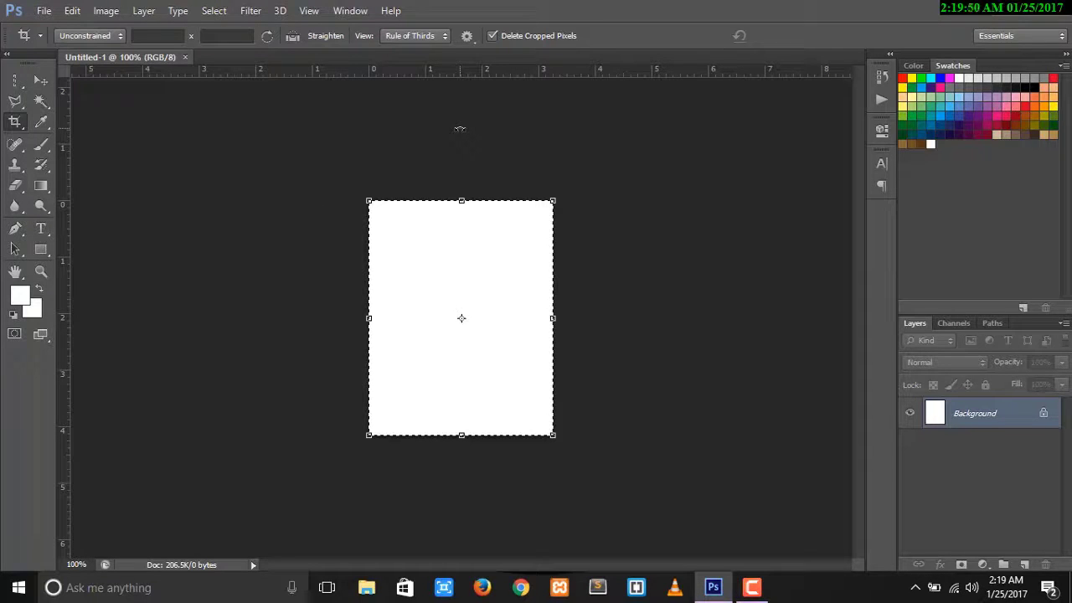
Step: Open pro1.jpg from the new folder, copy the whole picture and paste it into the blank document
key("ctrl+o")
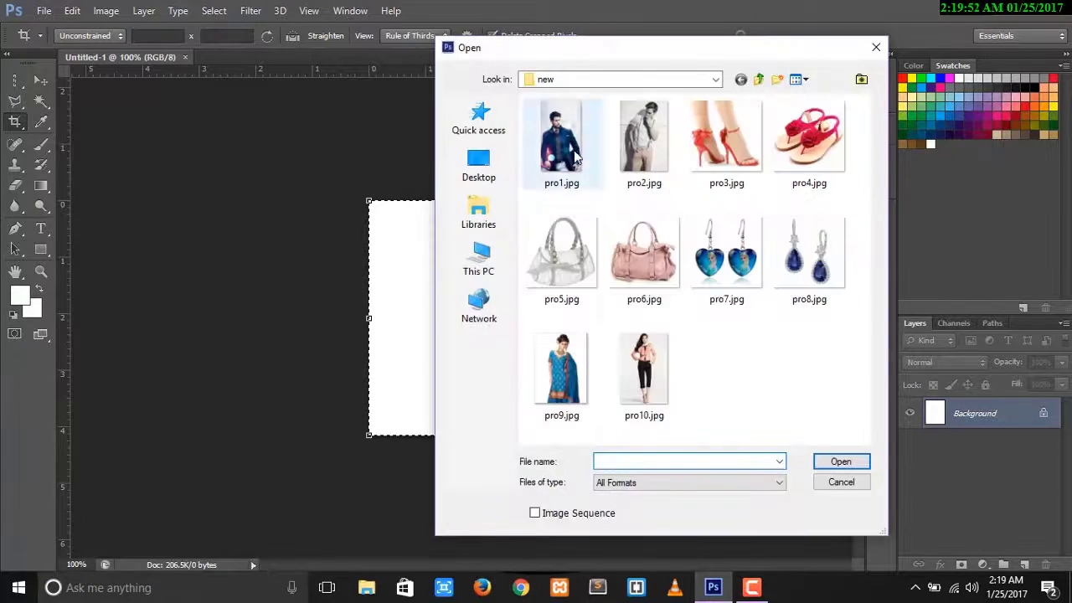
double_click(569, 149)
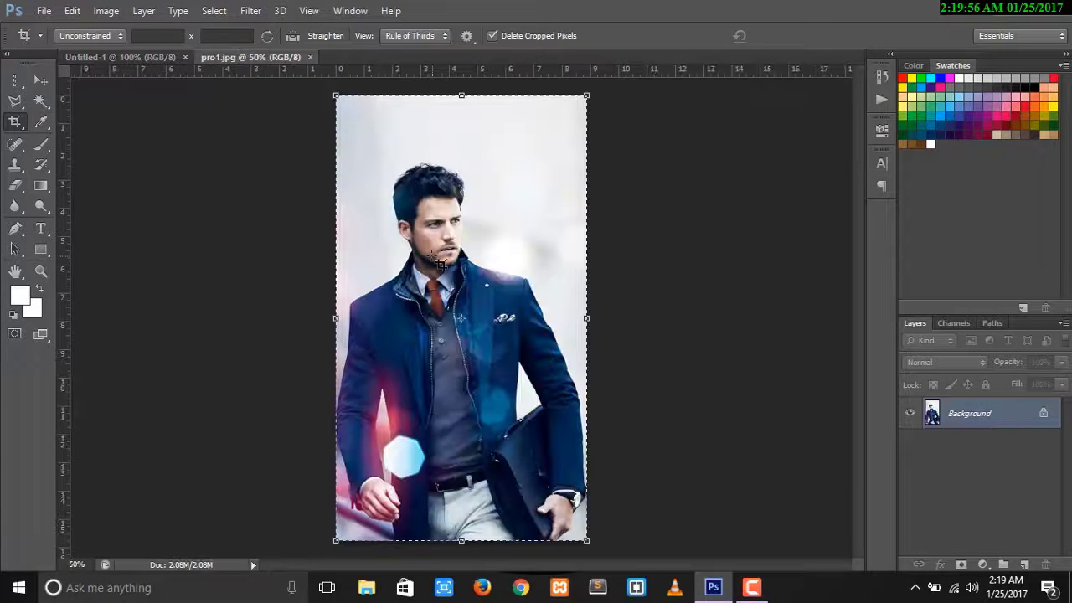
key("ctrl+a")
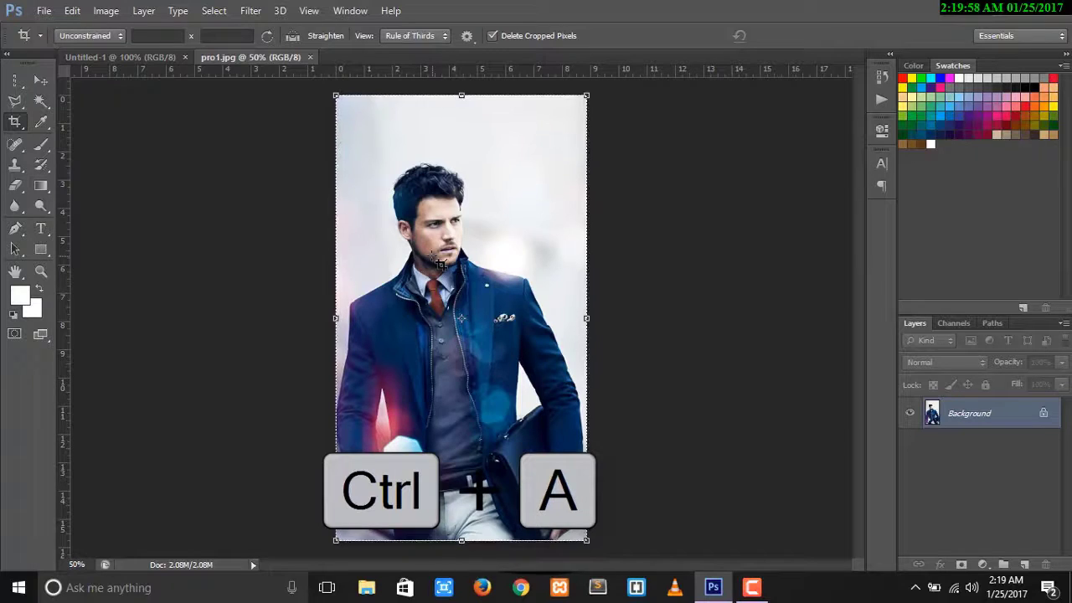
key("ctrl+c")
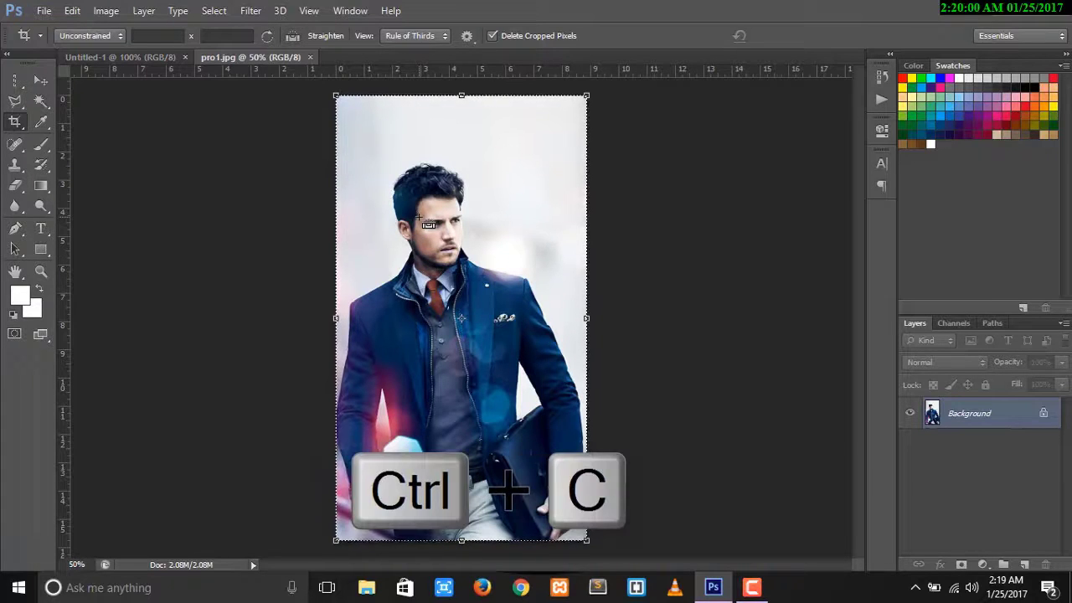
left_click(138, 57)
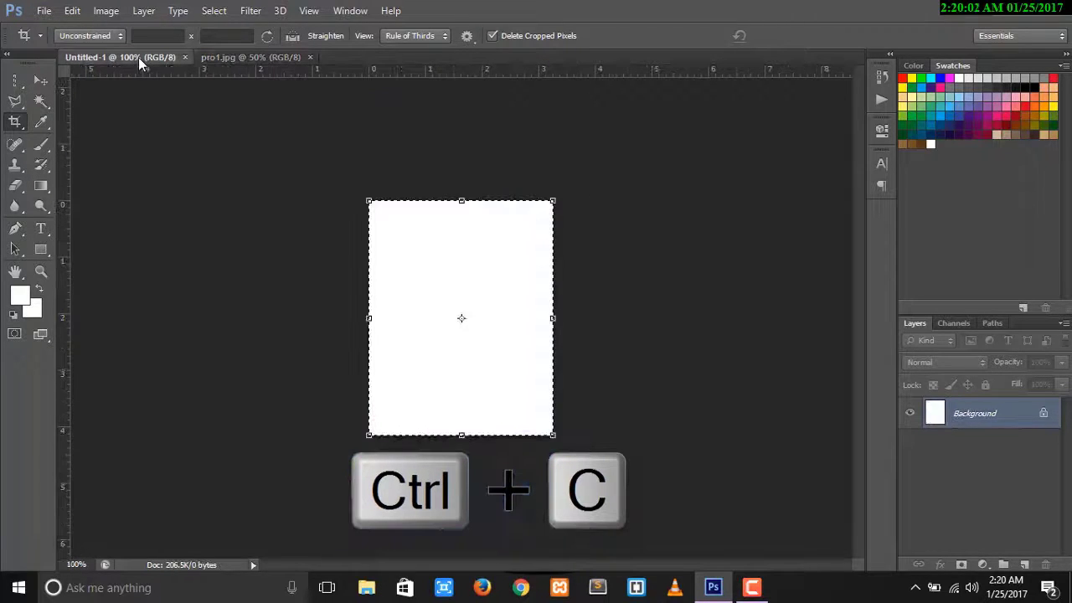
key("ctrl+v")
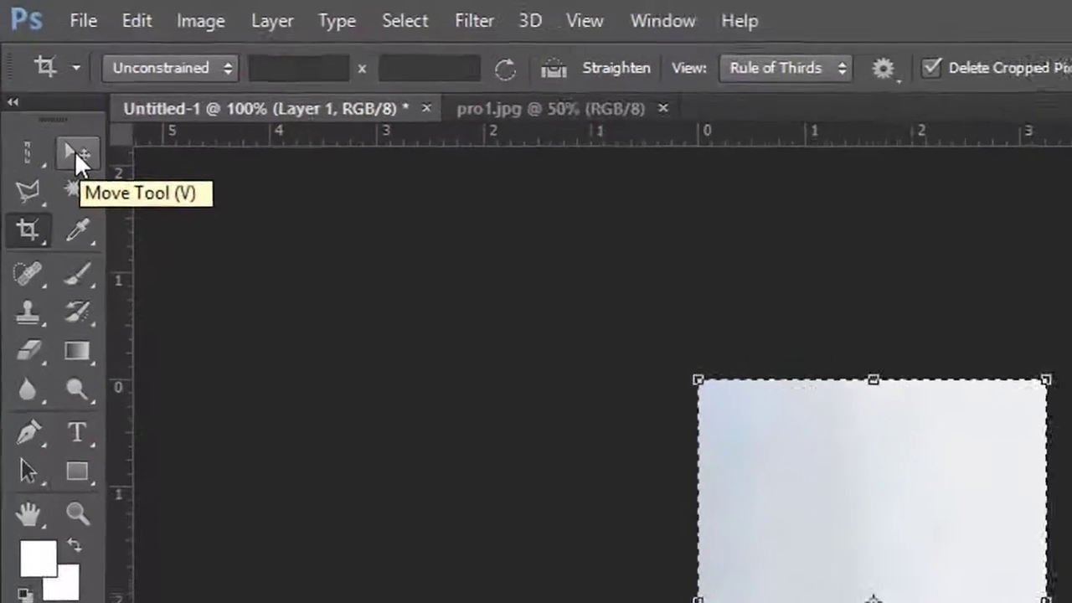
Step: Scale down the pasted pro1 picture with the Move tool's transform controls and position it so the man fills the canvas
left_click(42, 81)
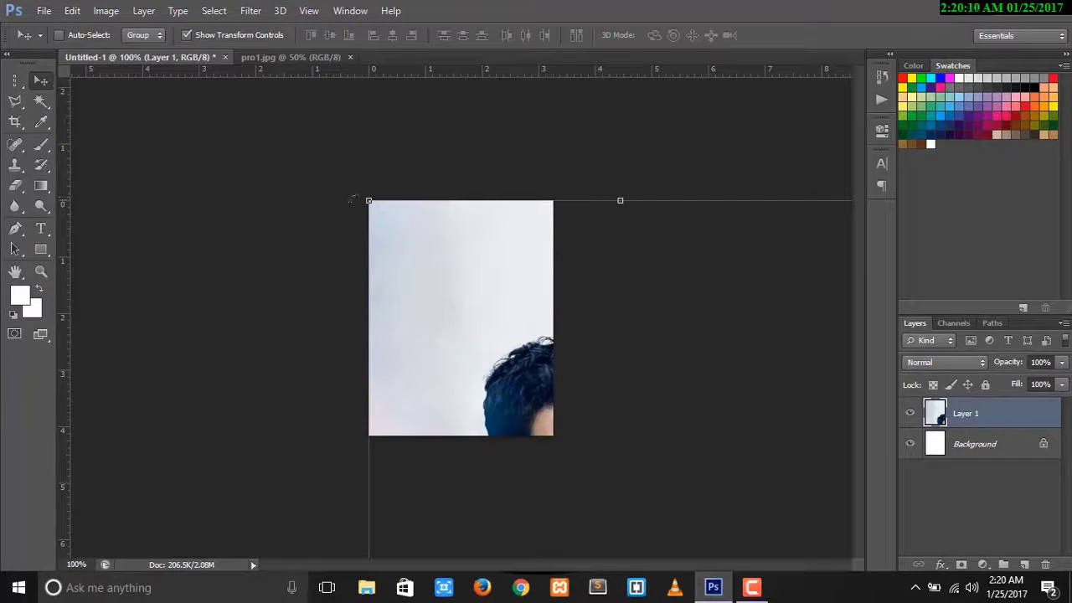
left_click_drag(366, 201, 651, 378)
left_click_drag(642, 514, 444, 222)
left_click_drag(318, 167, 400, 205)
left_click_drag(366, 160, 335, 160)
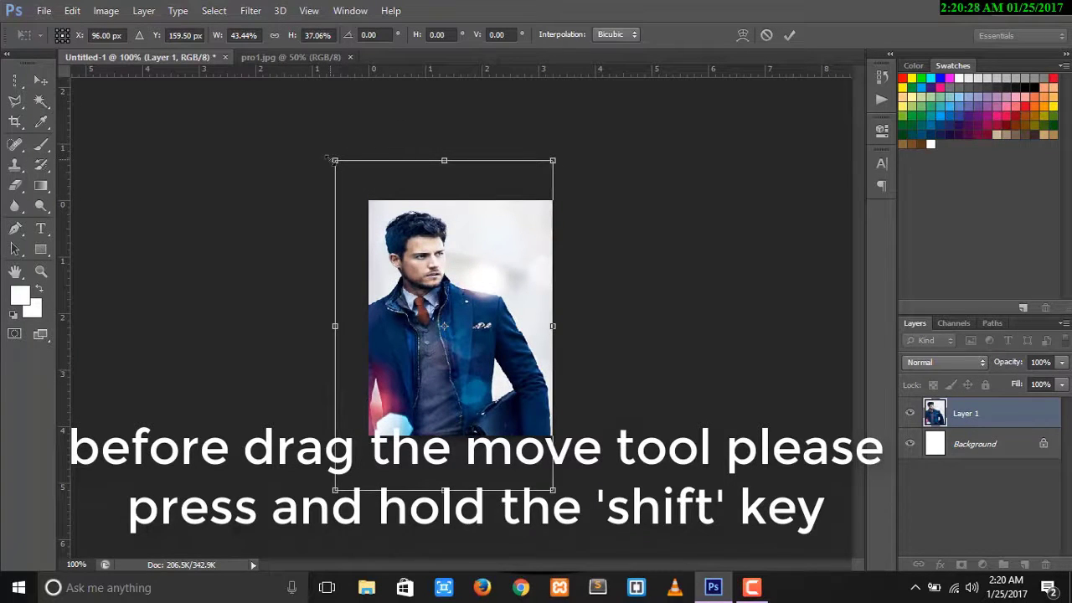
left_click_drag(336, 160, 364, 182)
left_click_drag(432, 275, 432, 300)
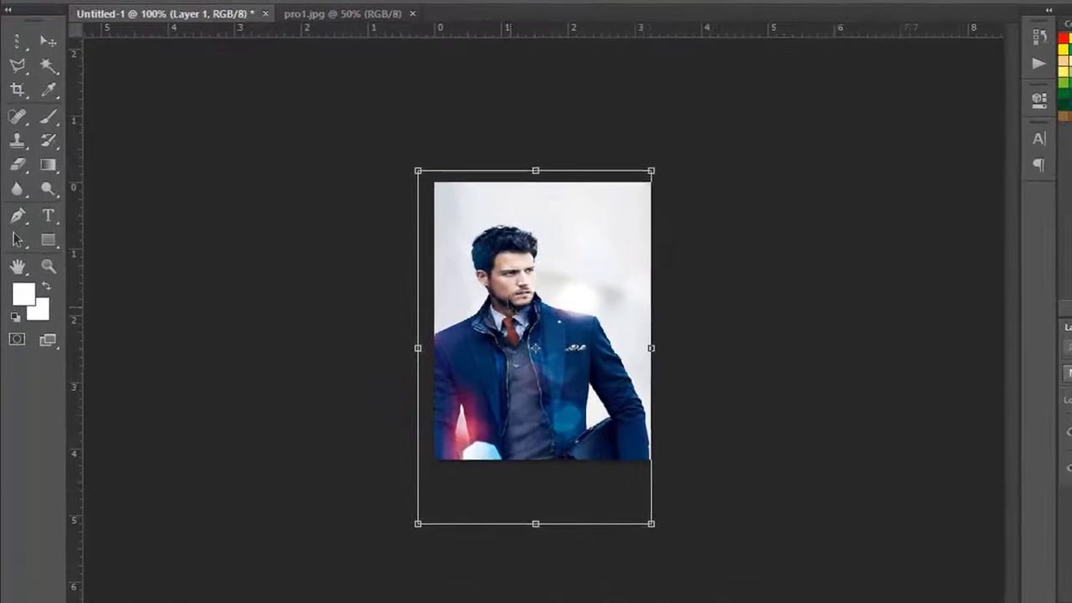
left_click_drag(511, 272, 520, 264)
left_click_drag(430, 130, 467, 139)
left_click_drag(507, 250, 502, 245)
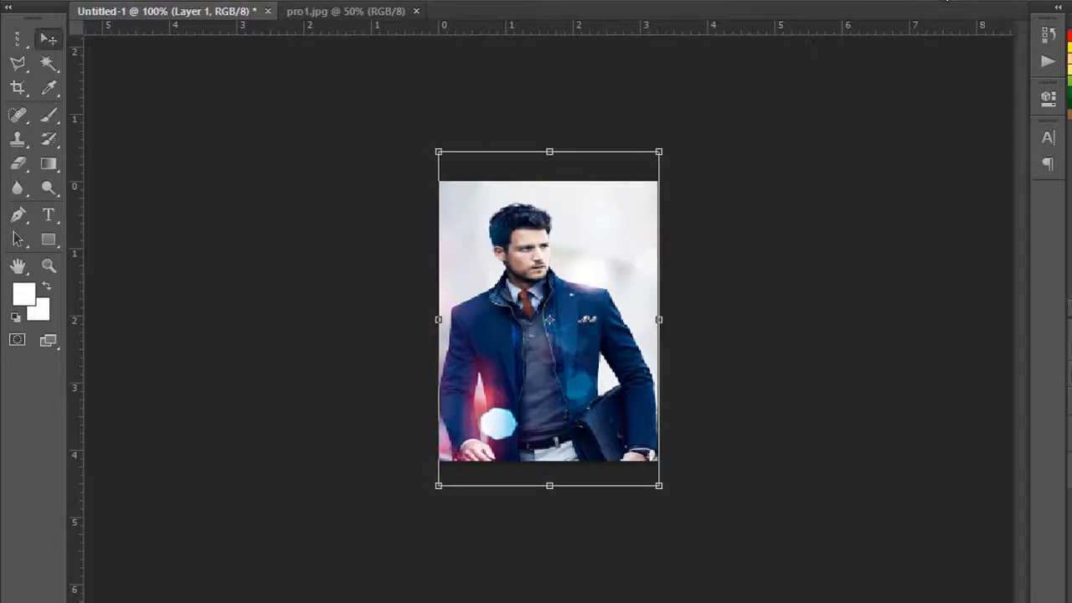
Step: Start saving the fitted picture in JPEG format and switch the destination to the parent images folder
key("ctrl+s")
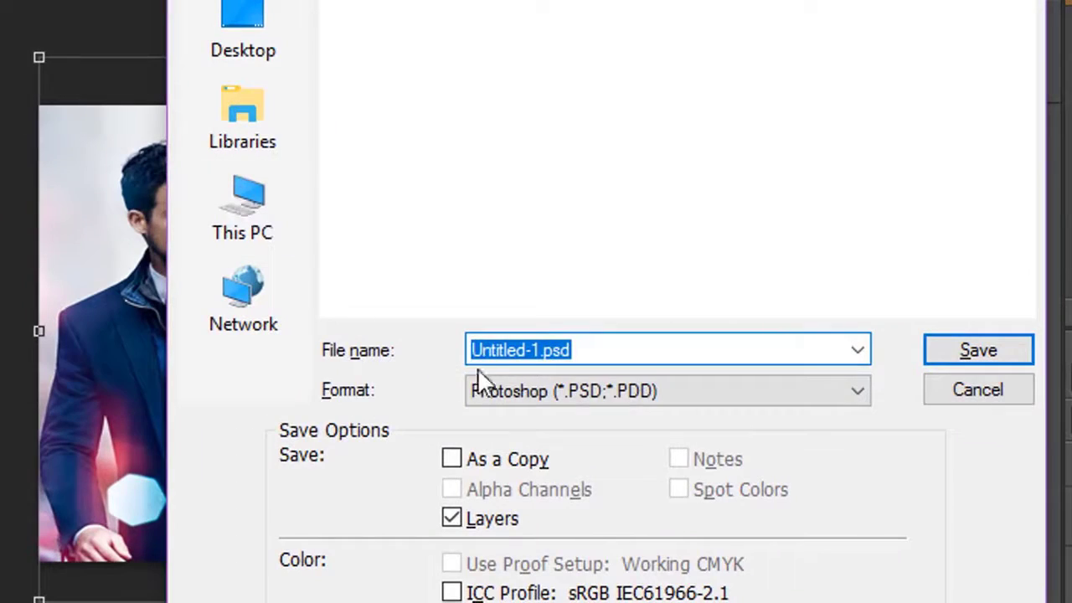
left_click(511, 392)
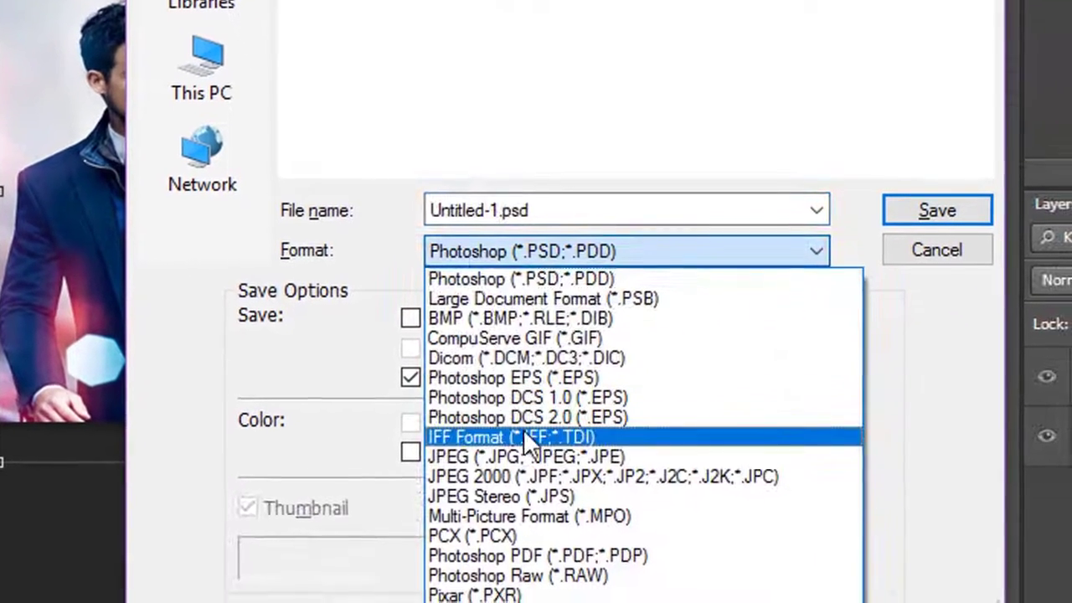
left_click(523, 458)
left_click(518, 453)
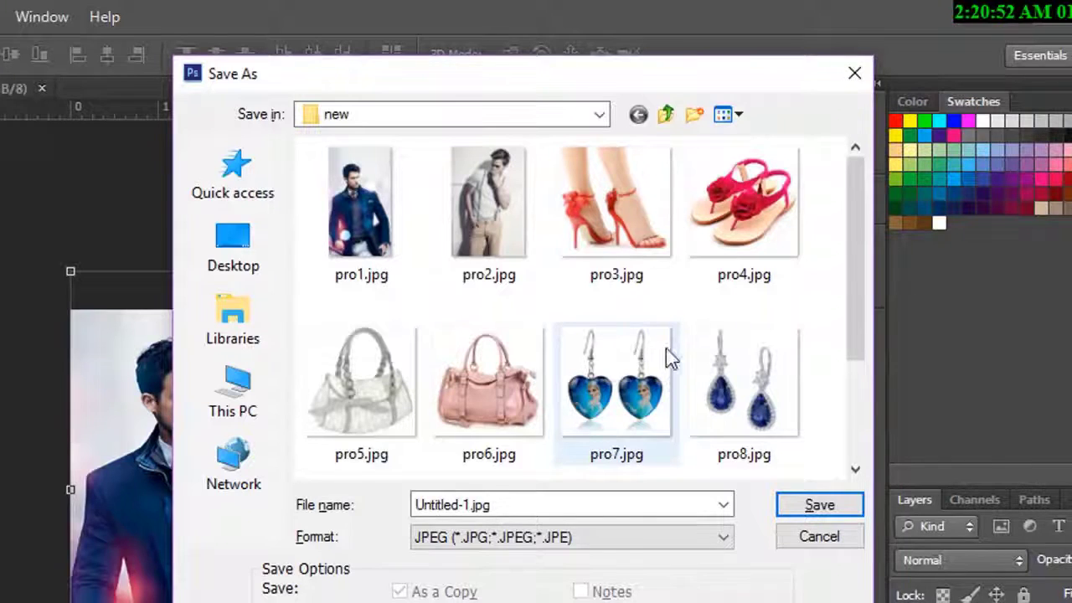
left_click(828, 425)
key("BackSpace")
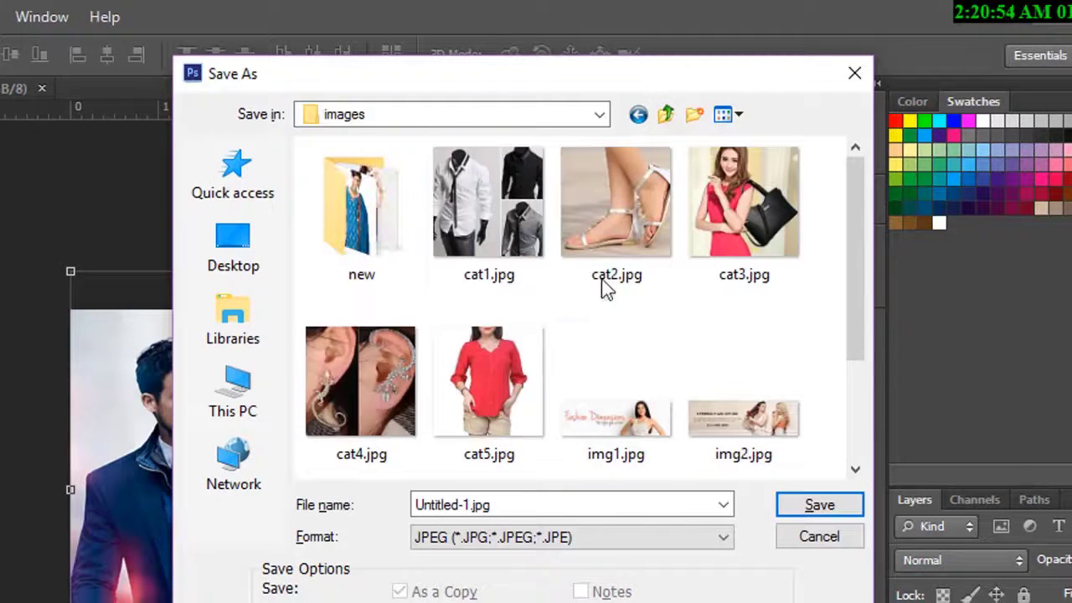
Step: Delete the existing pro1.jpg from the images folder and save the fitted picture there as pro1.jpg with Medium quality
left_click_drag(866, 249, 867, 356)
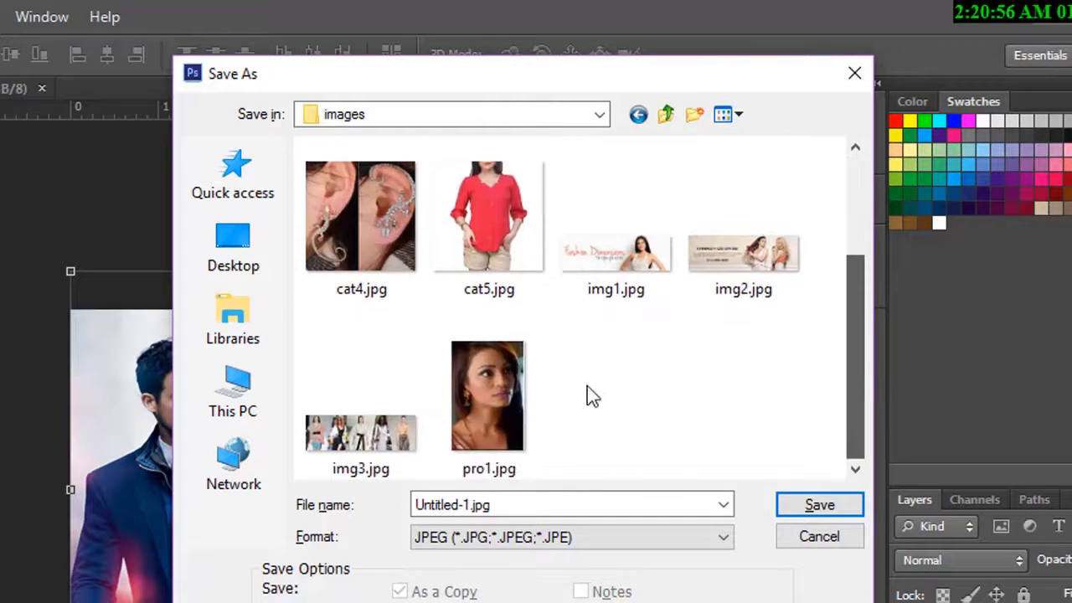
left_click(477, 385)
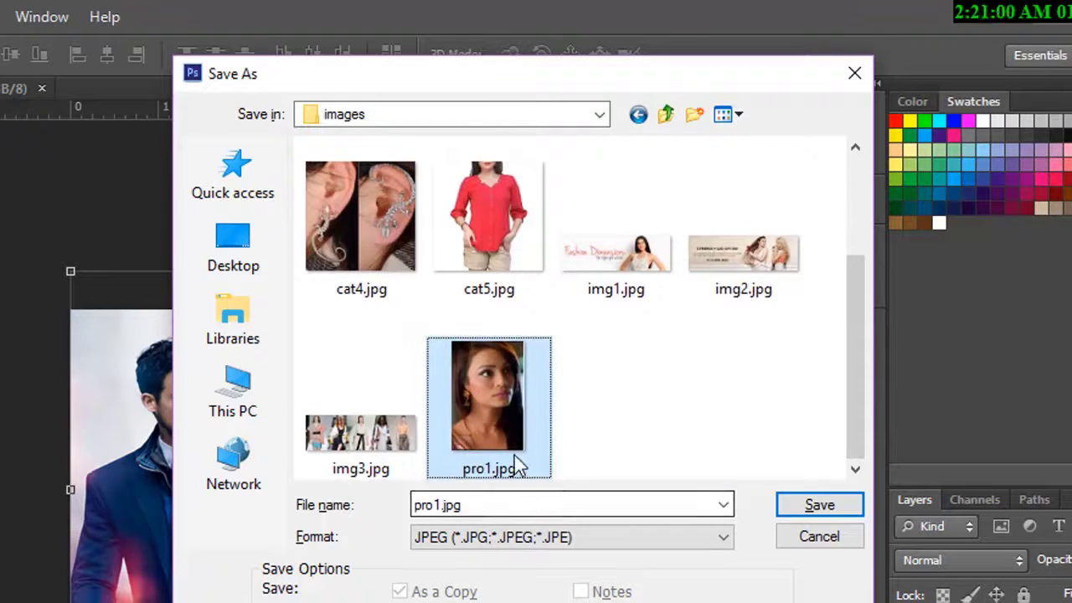
key("Delete")
key("Return")
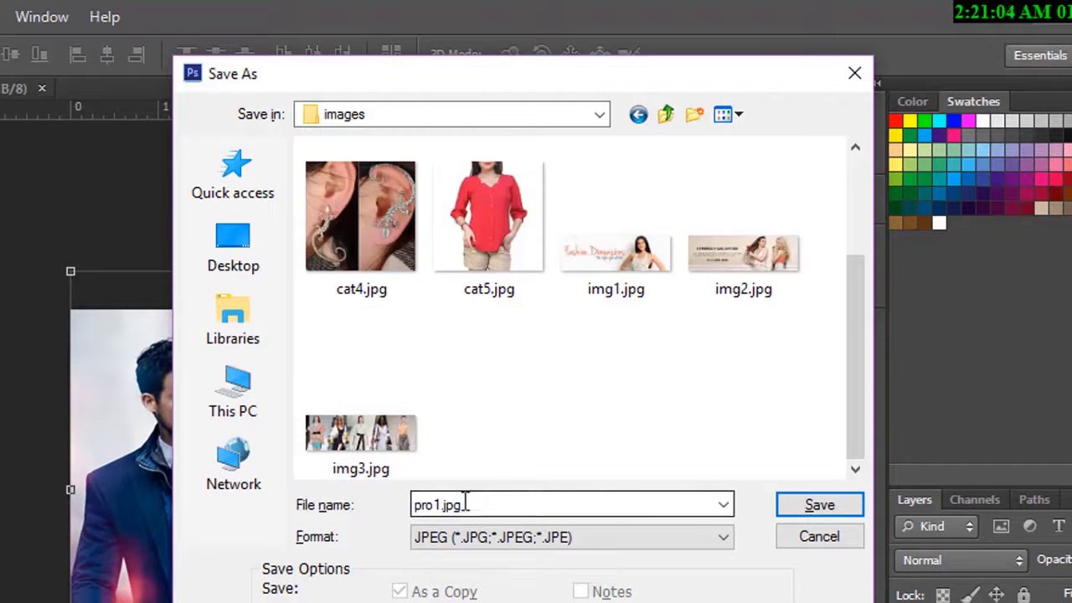
left_click(819, 505)
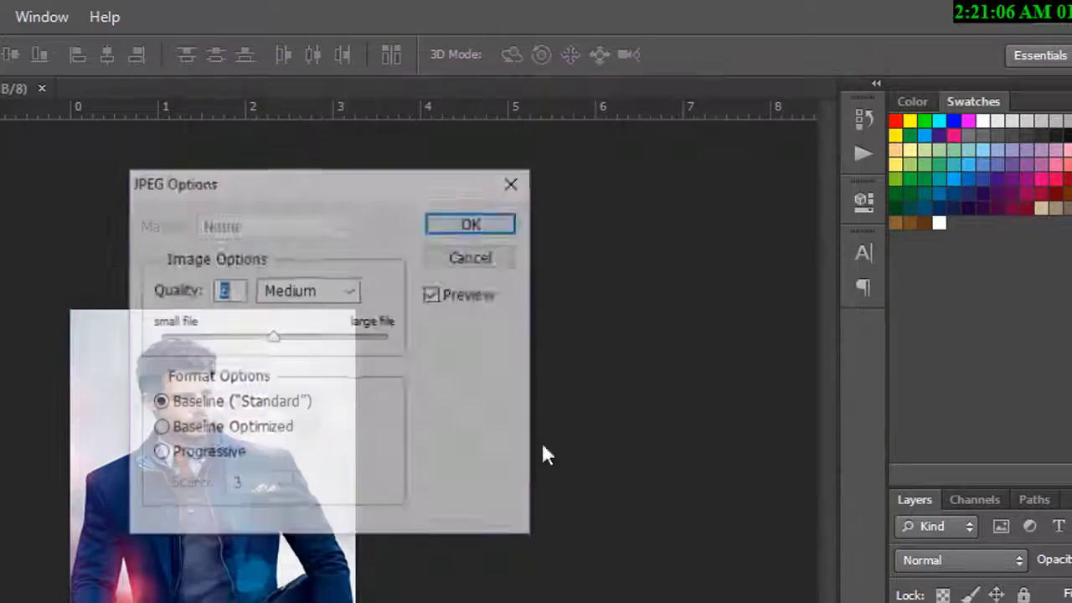
left_click(472, 223)
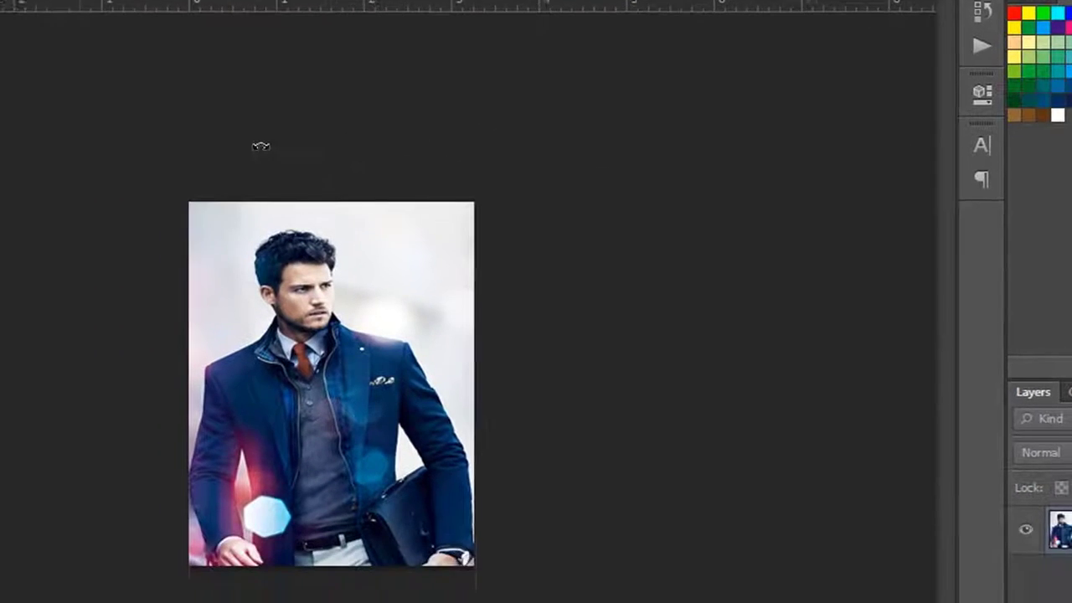
Step: Open pro2.jpg from the new folder, then select and copy the whole picture
key("ctrl+t")
left_click(247, 27)
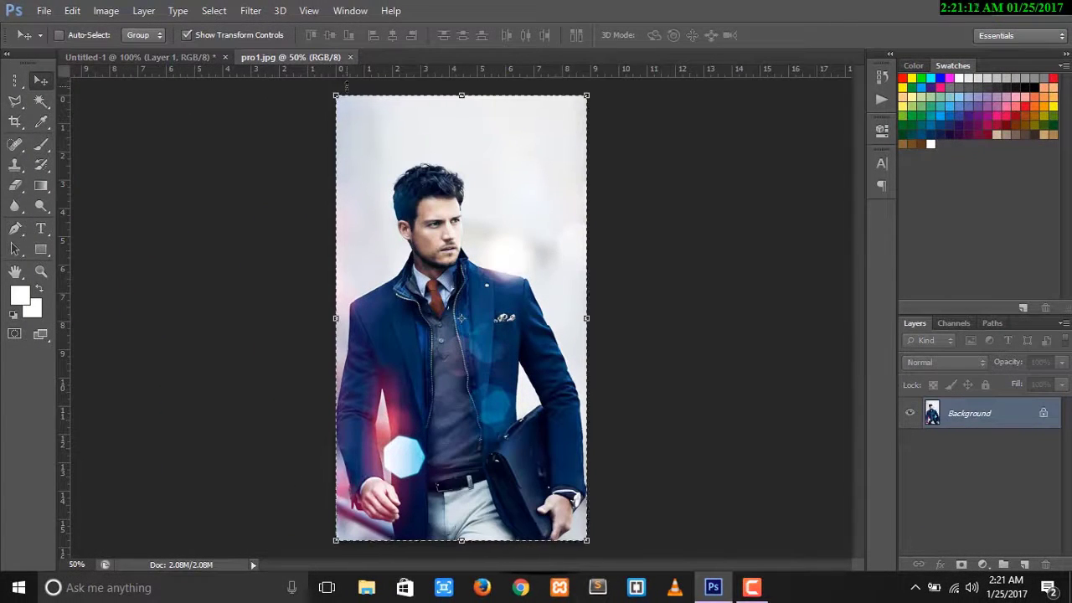
key("ctrl+o")
double_click(594, 161)
double_click(644, 137)
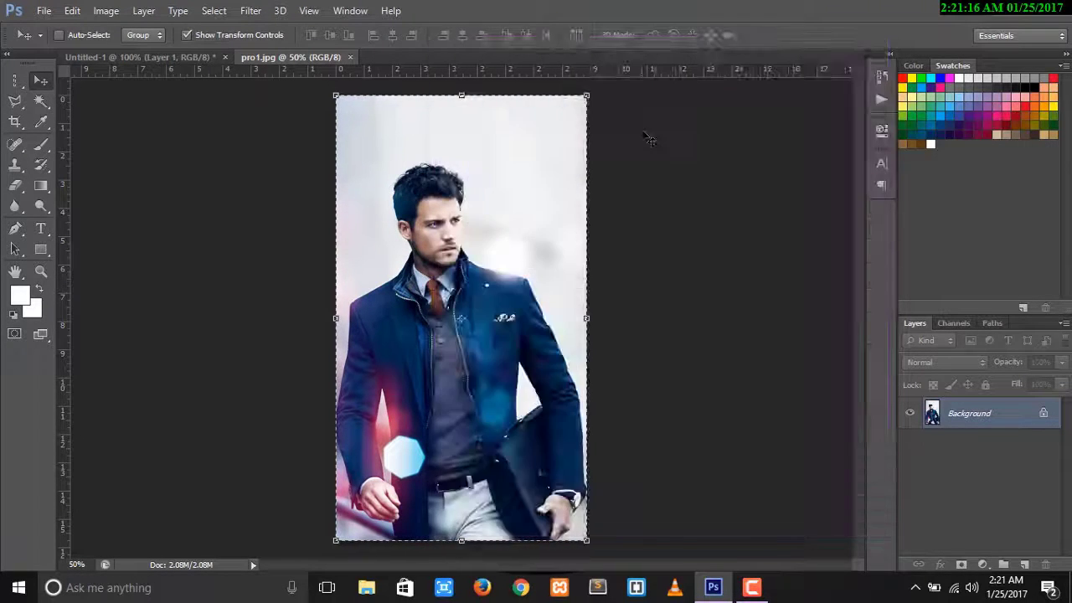
key("ctrl+a")
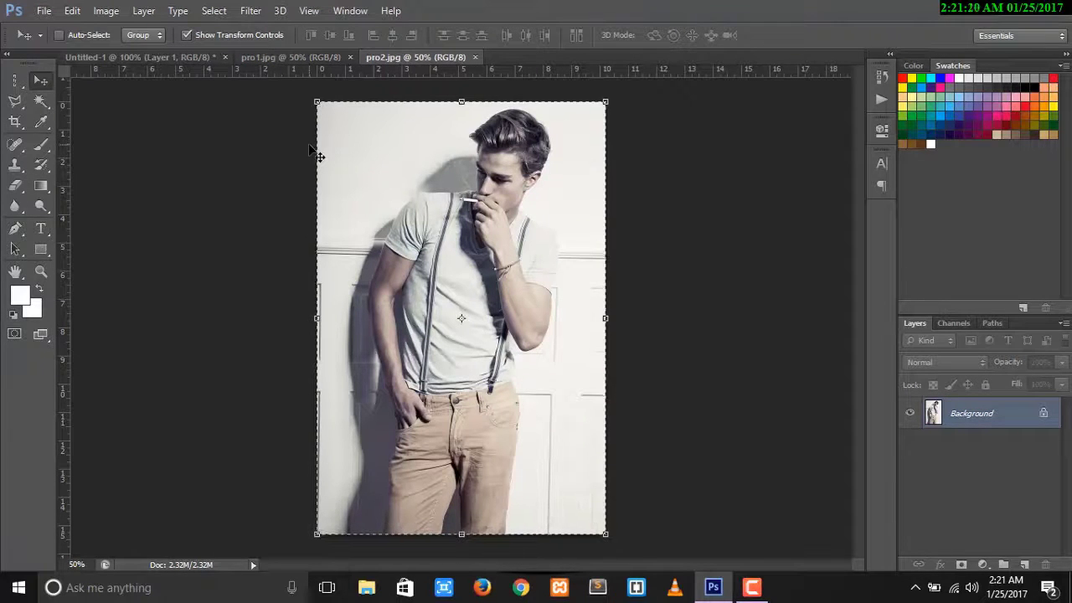
Step: Delete the pro1 picture layer from the untitled document and paste the copied pro2 picture in its place
left_click(157, 60)
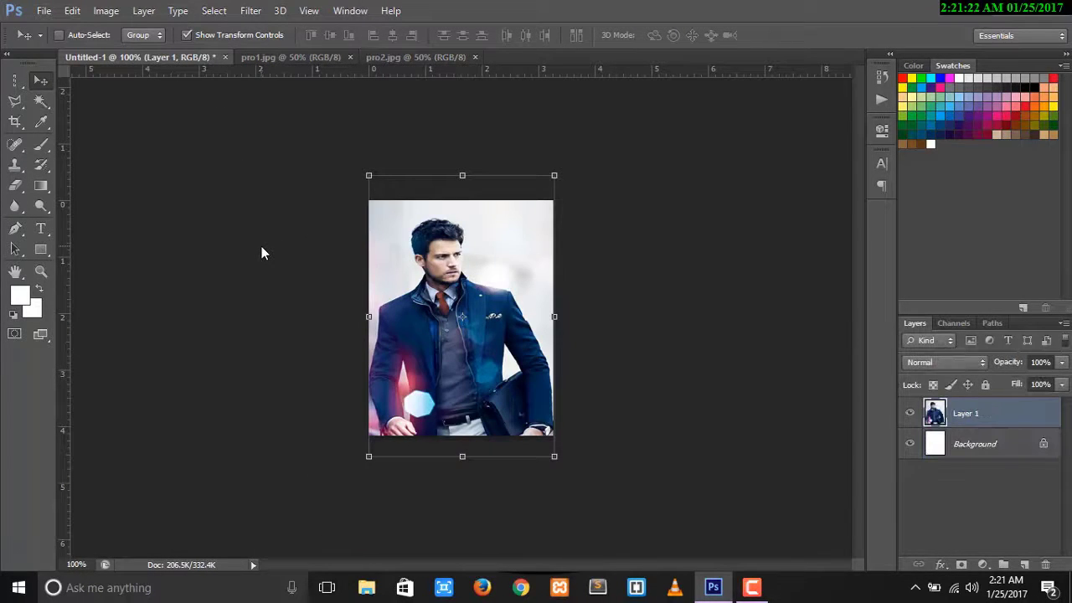
key("Delete")
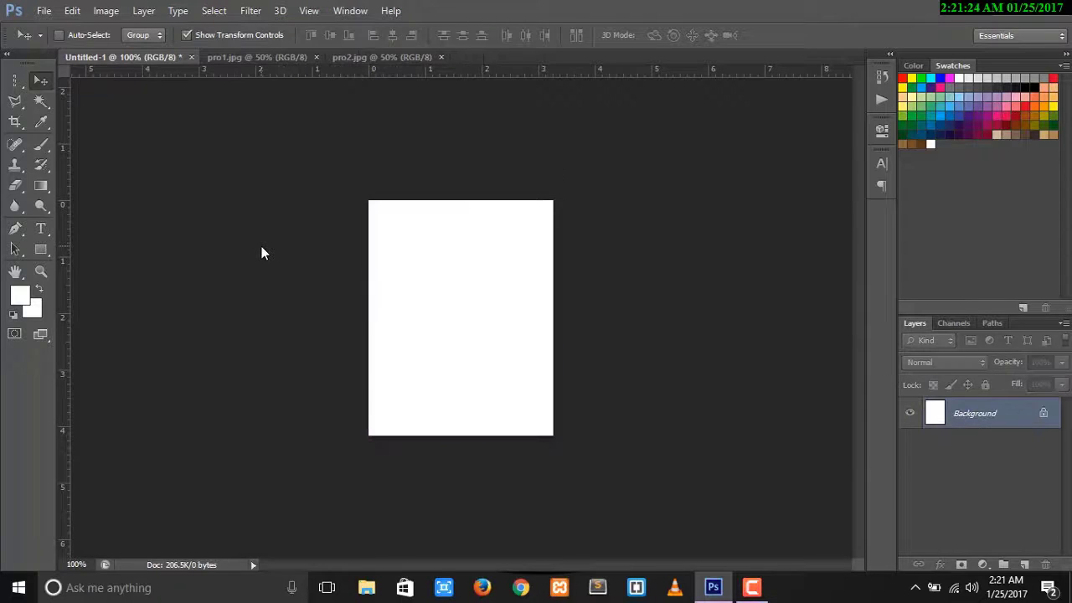
key("ctrl+v")
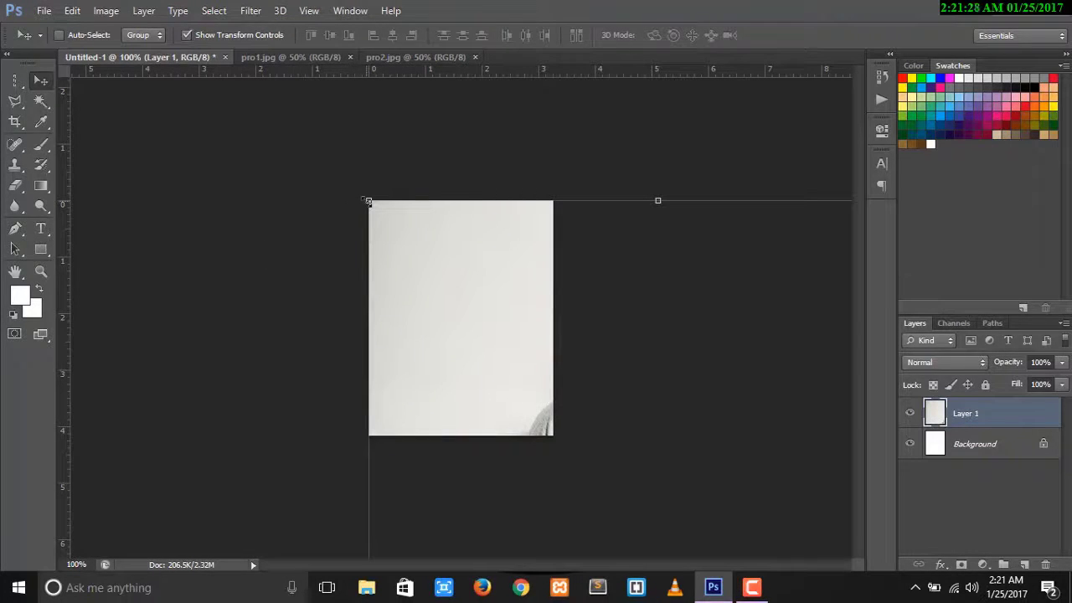
Step: Scale the pasted pro2 picture to about 35% and position it so it covers the canvas, then apply the transformation
left_click_drag(366, 202, 727, 470)
left_click_drag(692, 555, 397, 175)
left_click_drag(302, 163, 450, 378)
left_click_drag(478, 426, 398, 264)
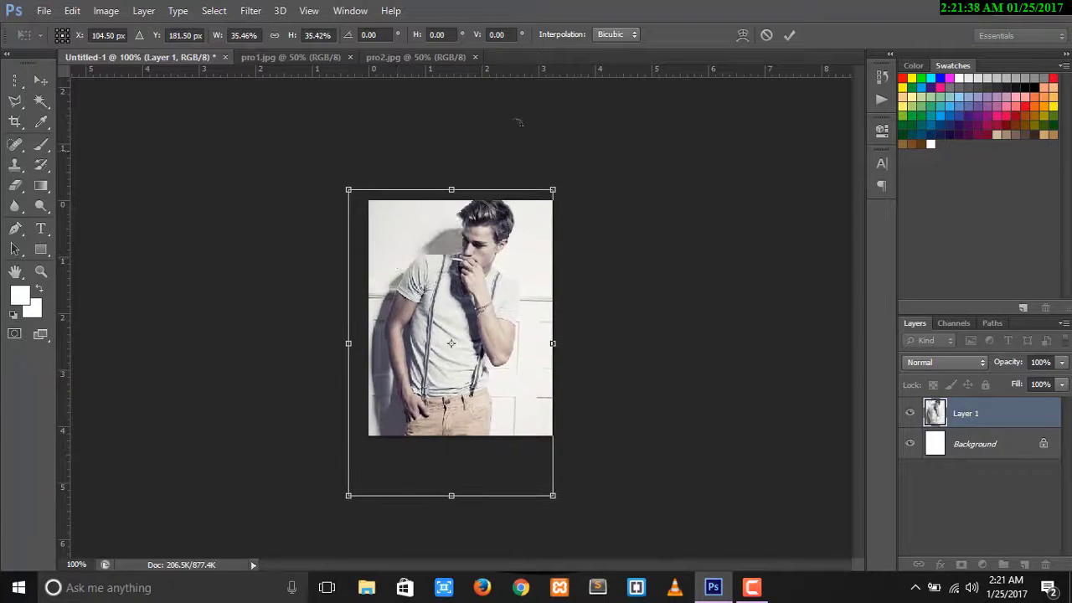
left_click(791, 33)
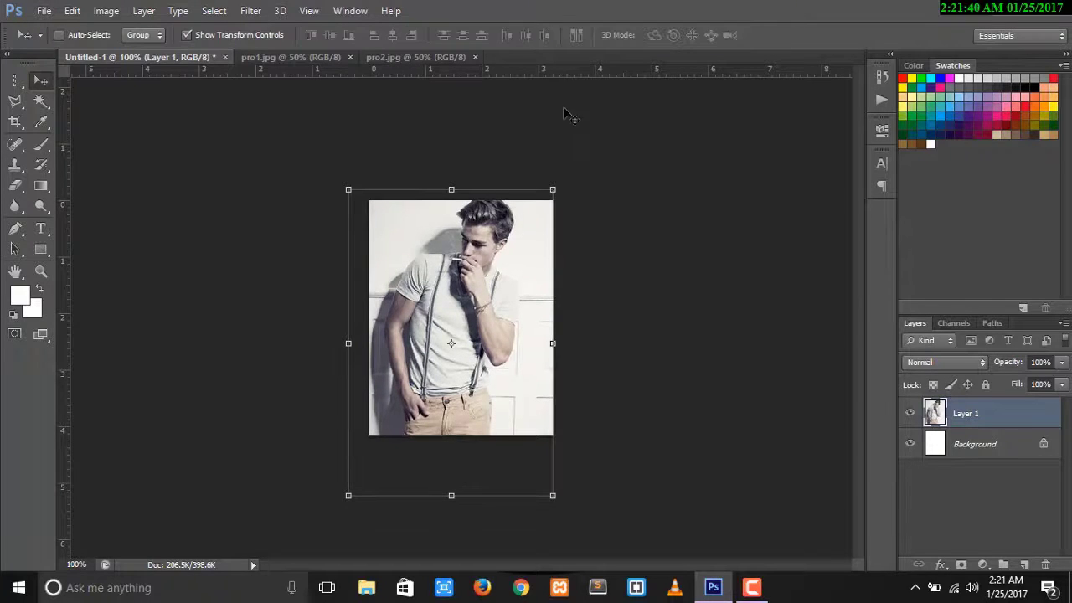
Step: Save the fitted picture as the JPEG pro2 in the images folder, one level above the new folder, with quality 6 (Medium)
left_click(44, 11)
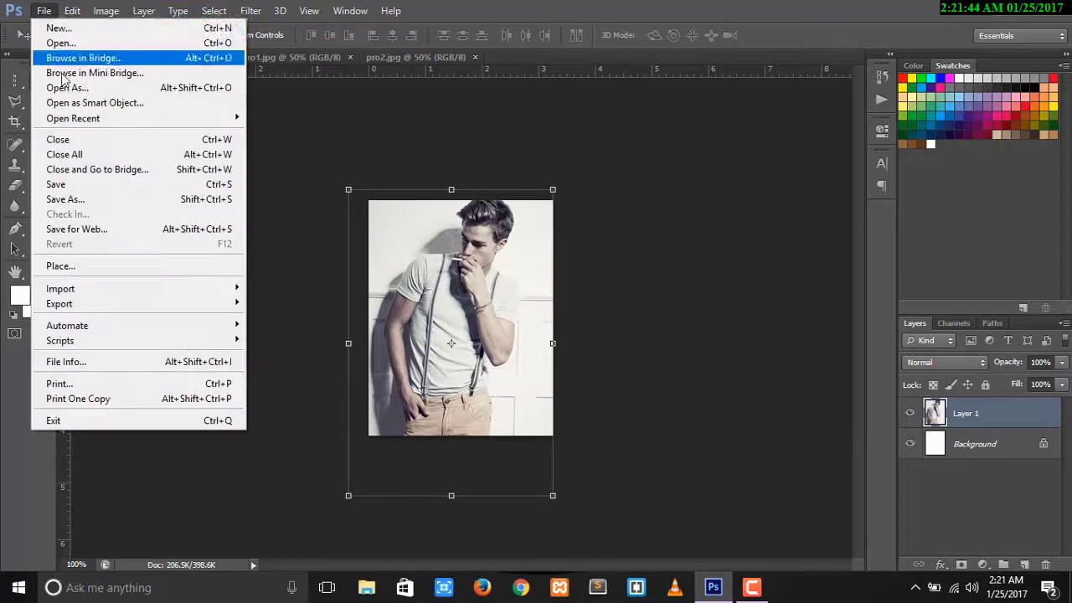
left_click(67, 199)
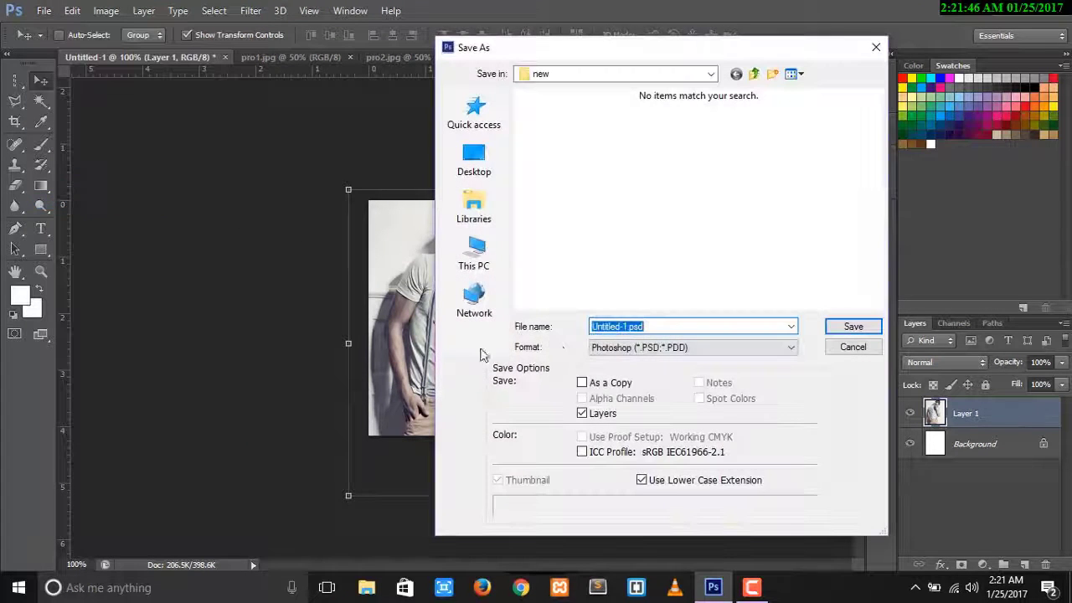
left_click(606, 350)
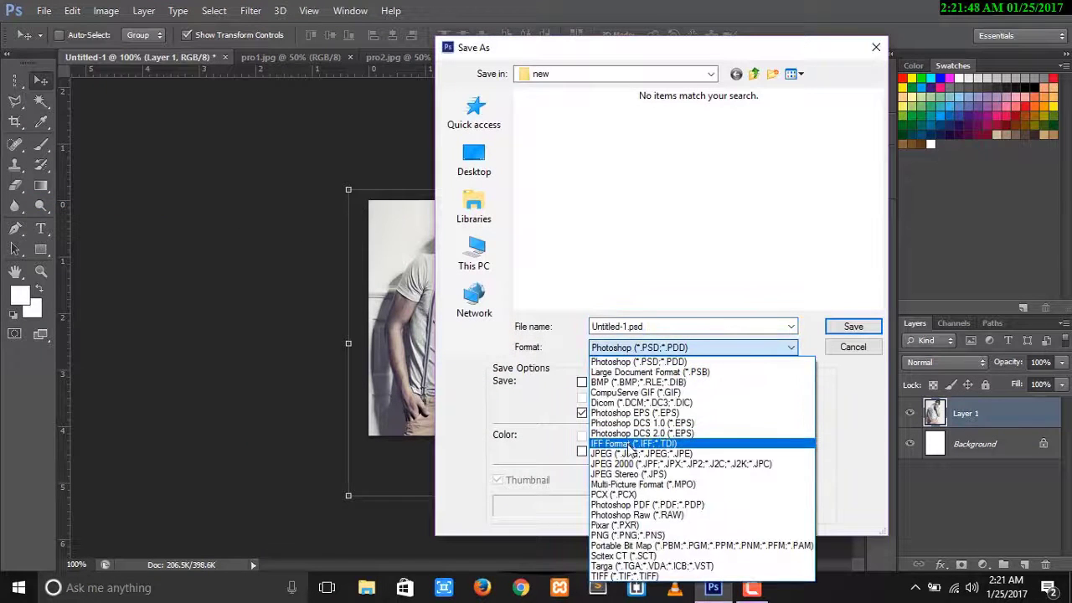
left_click(628, 455)
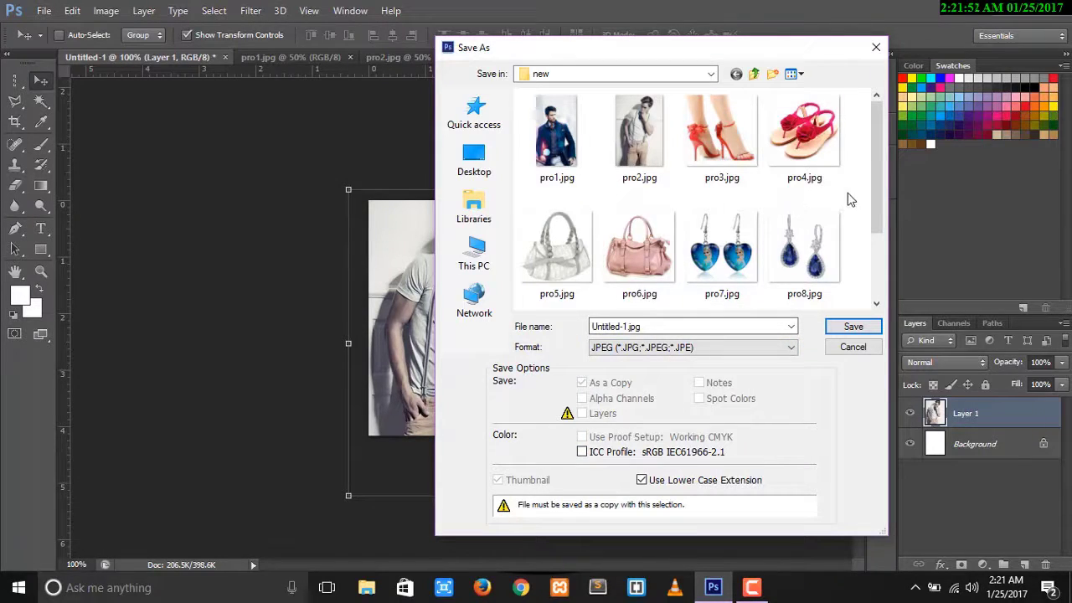
key("BackSpace")
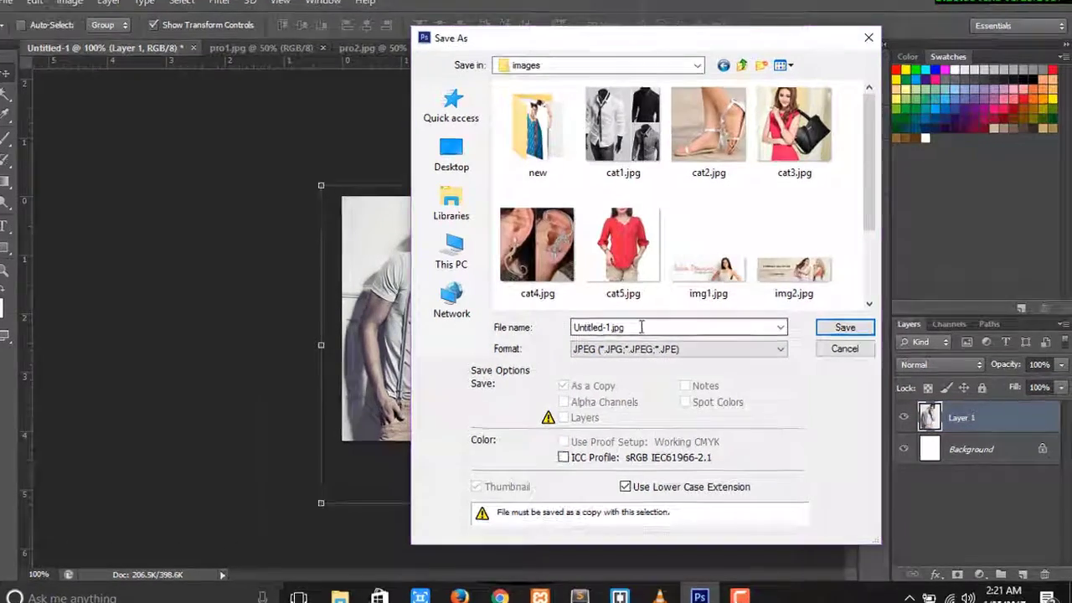
double_click(658, 327)
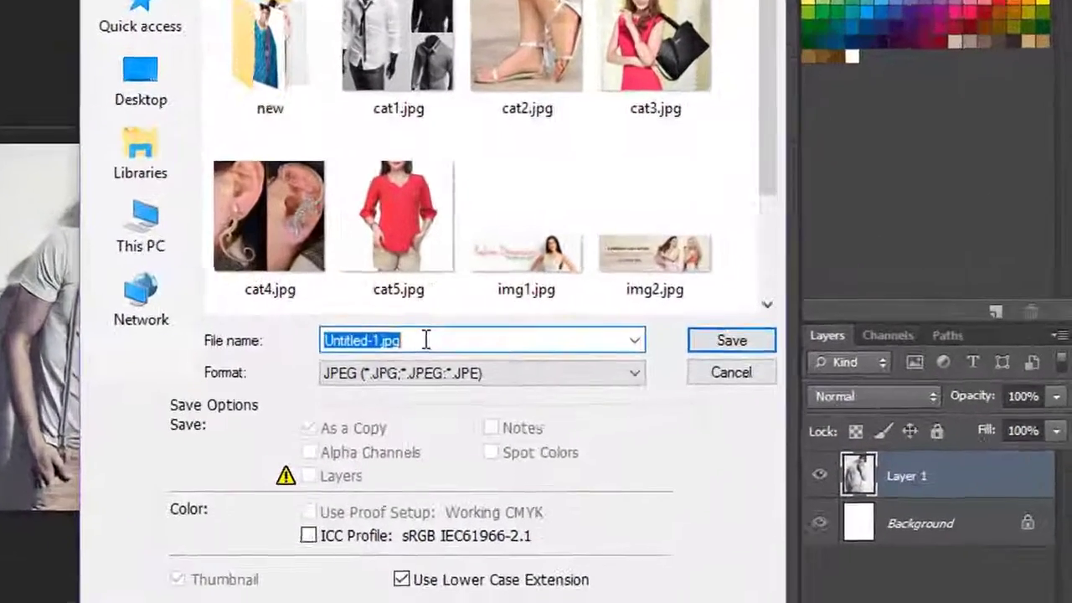
type("pro2")
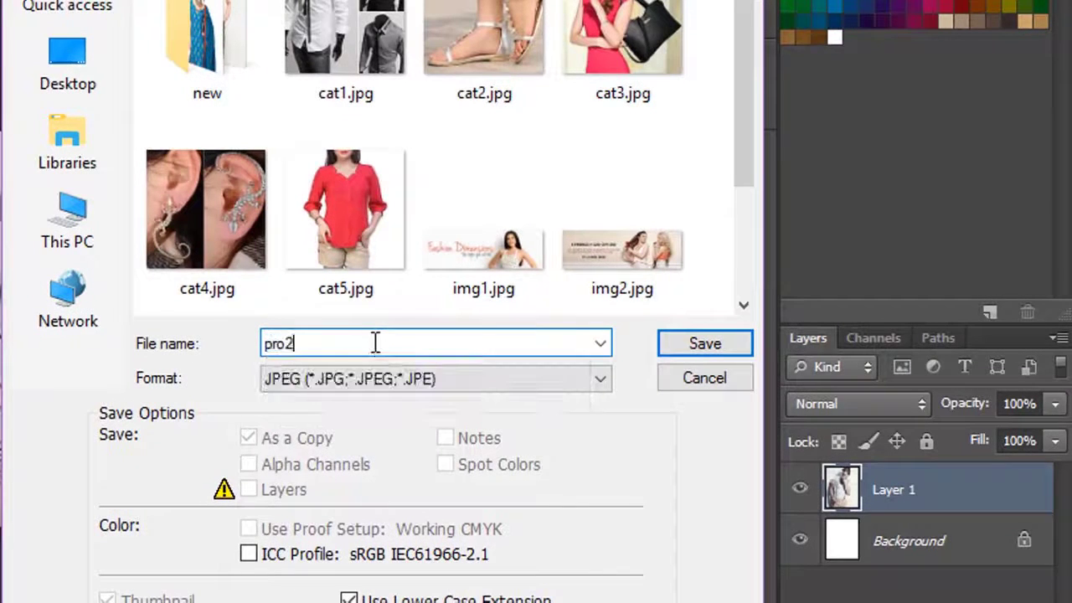
left_click(702, 351)
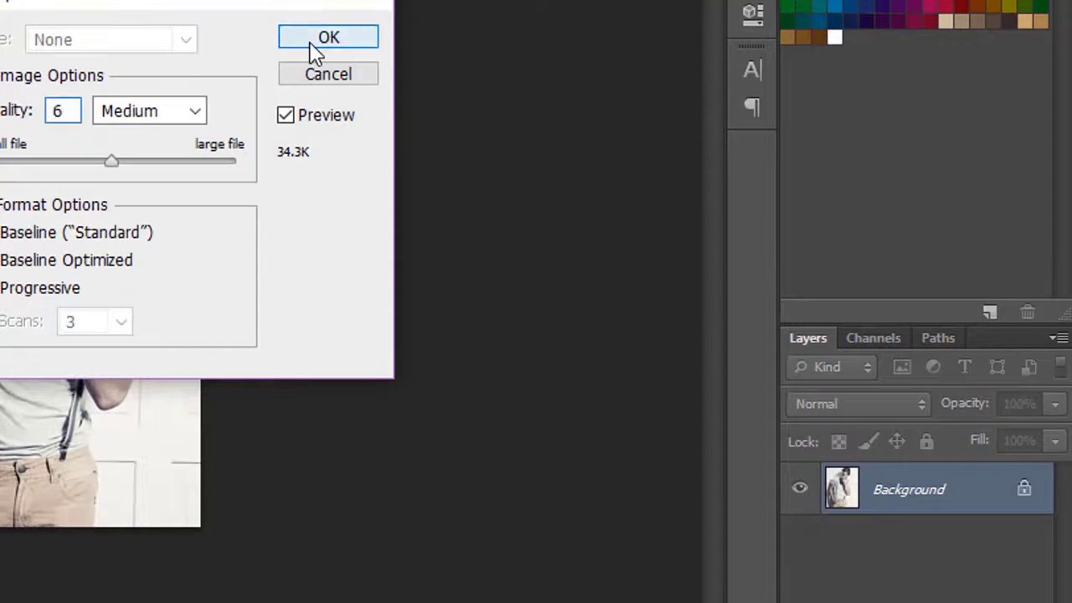
left_click(325, 41)
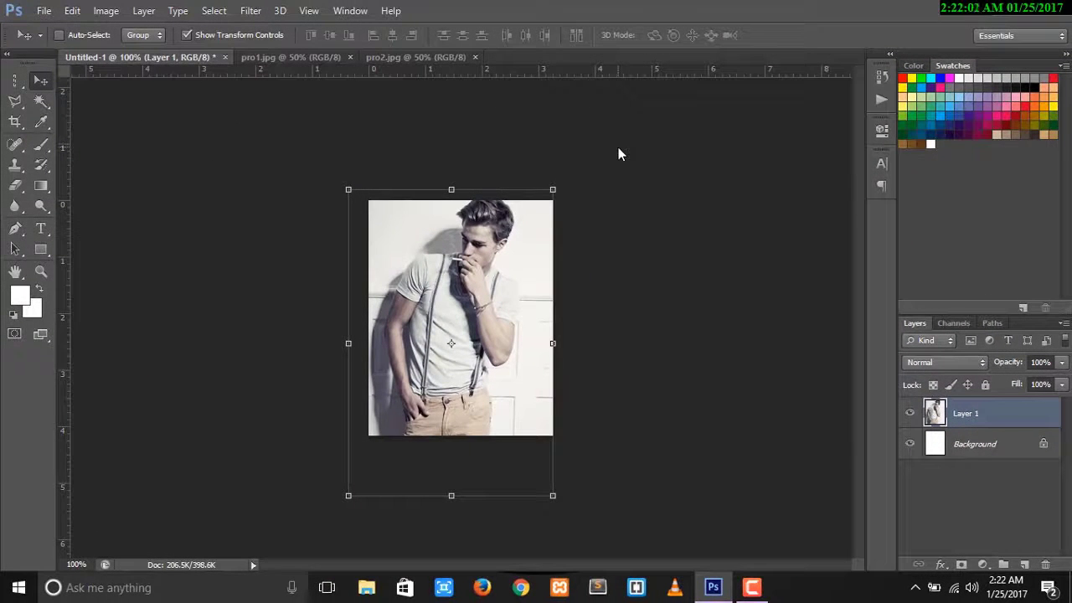